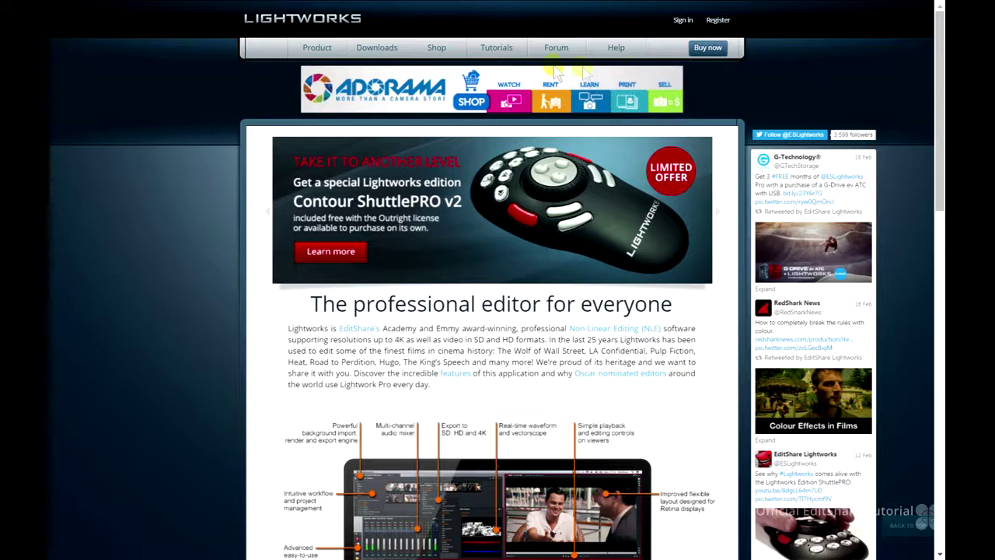
Go to the Demo Project tutorial page from the lwks.com Tutorials menu.
mouse_move(497, 53)
left_click(506, 133)
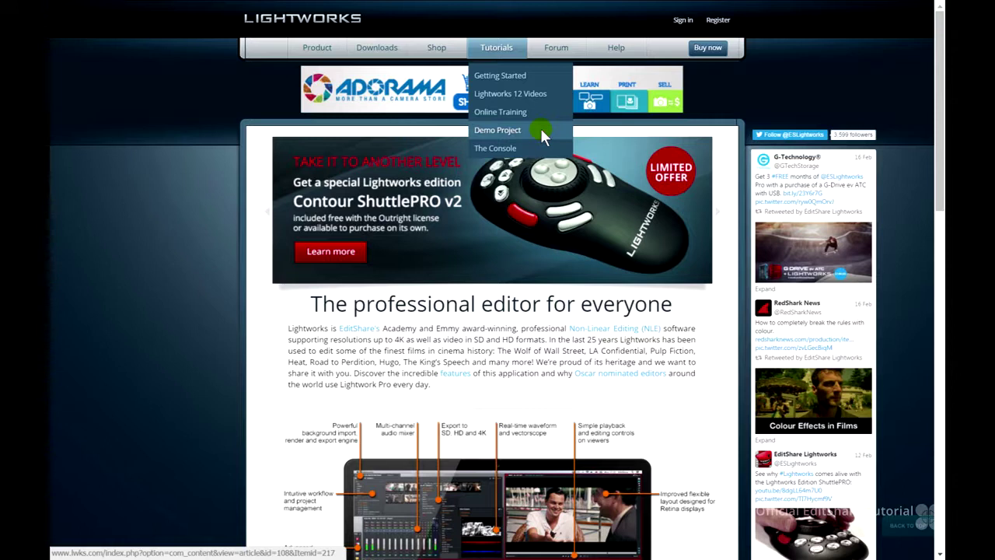
left_click(542, 136)
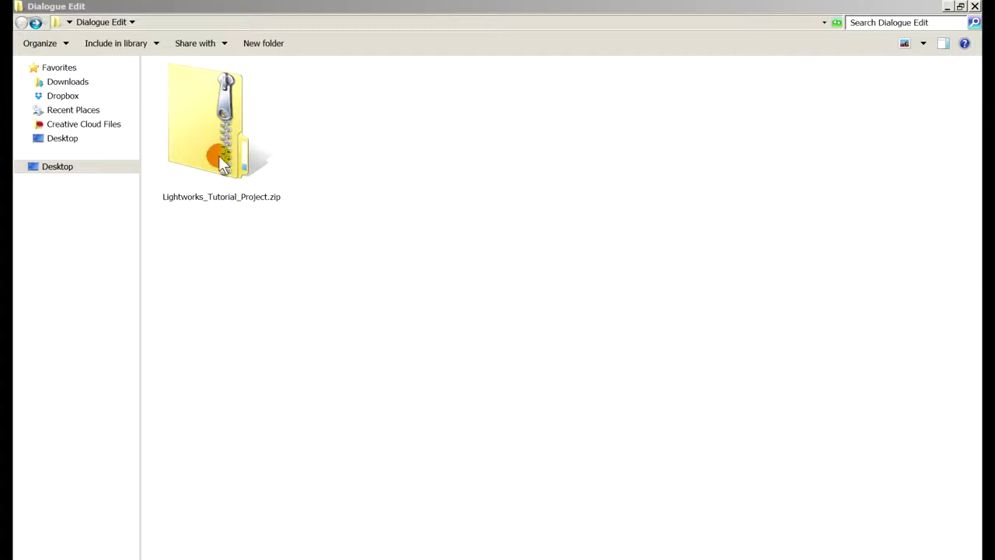
Extract the tutorial zip into the Lightworks Demo Project.Archive folder.
right_click(220, 158)
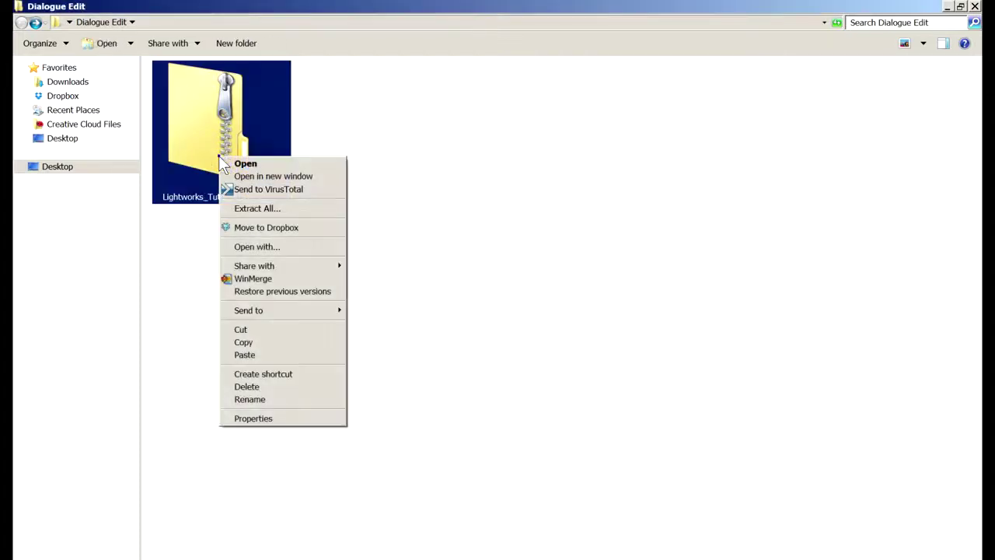
left_click(258, 208)
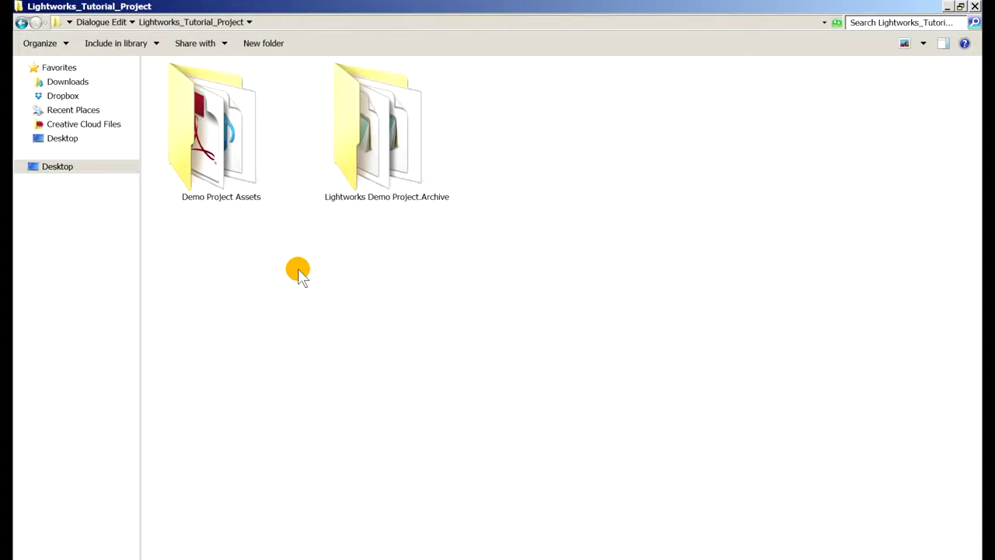
left_click(383, 154)
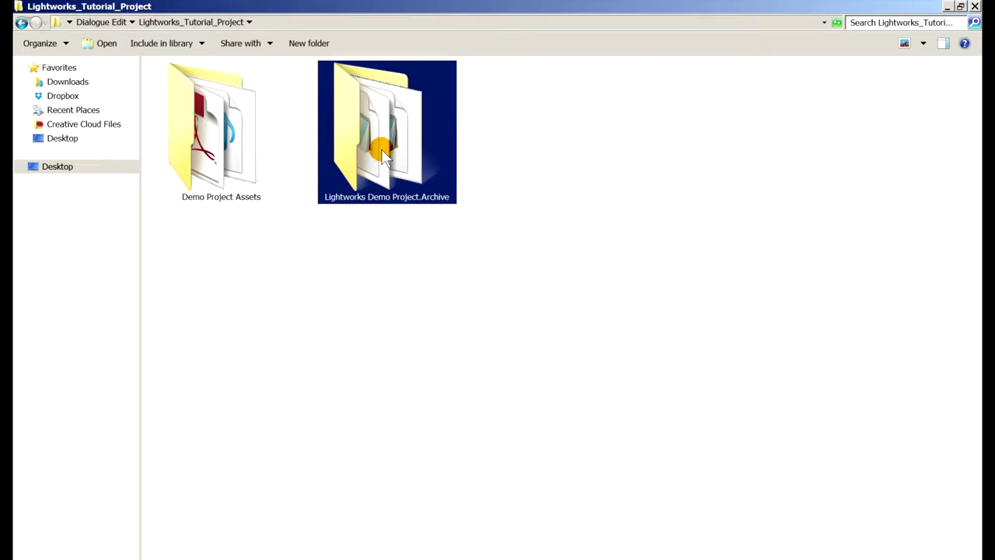
Open Demo Project Assets and review Coffee-Music.mp3, Coffee-Title.png, the script PDF and two WAVs.
double_click(211, 158)
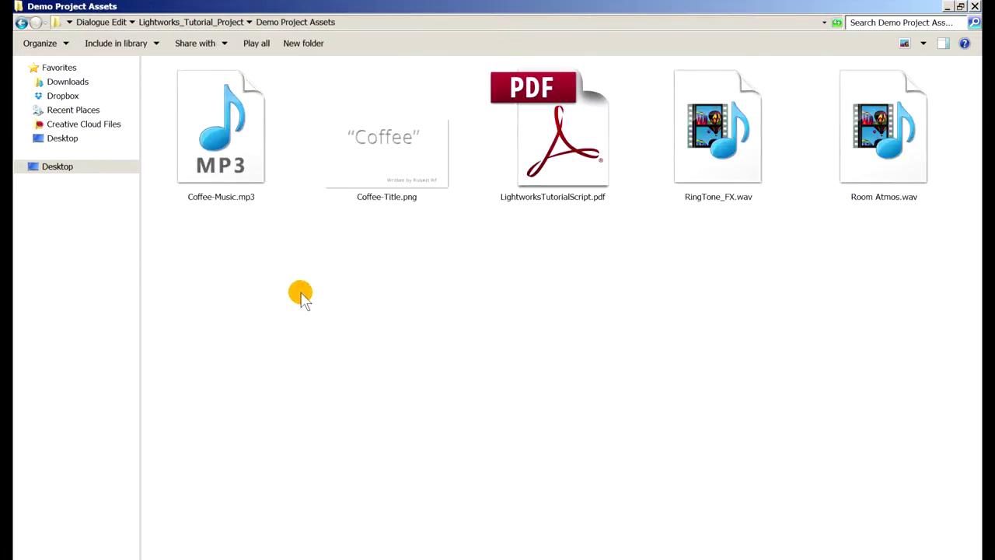
left_click(220, 177)
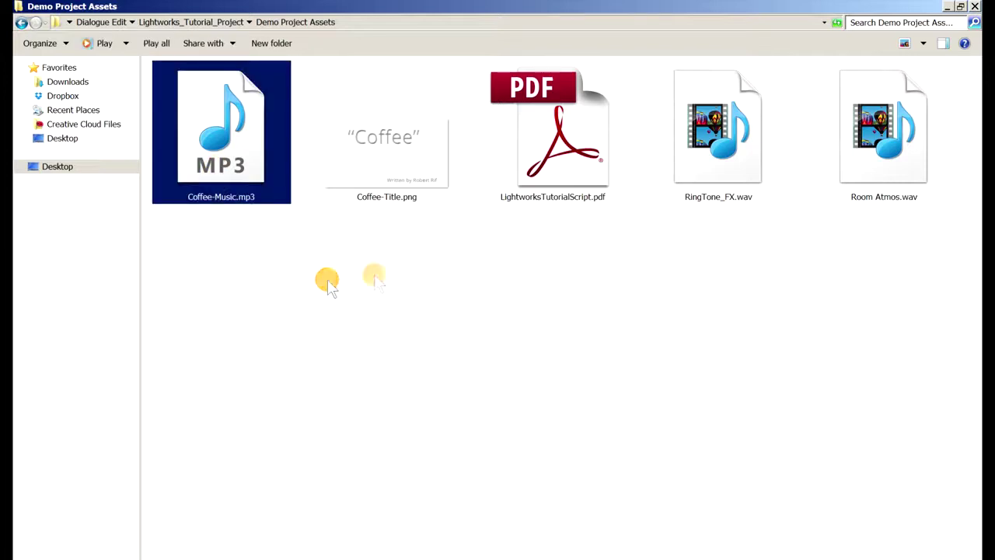
left_click(395, 179)
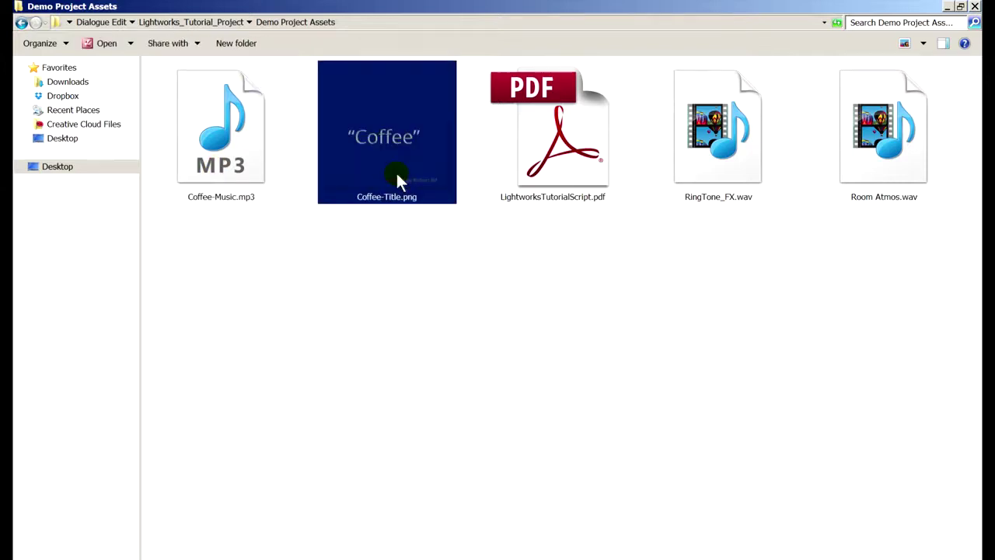
left_click(564, 172)
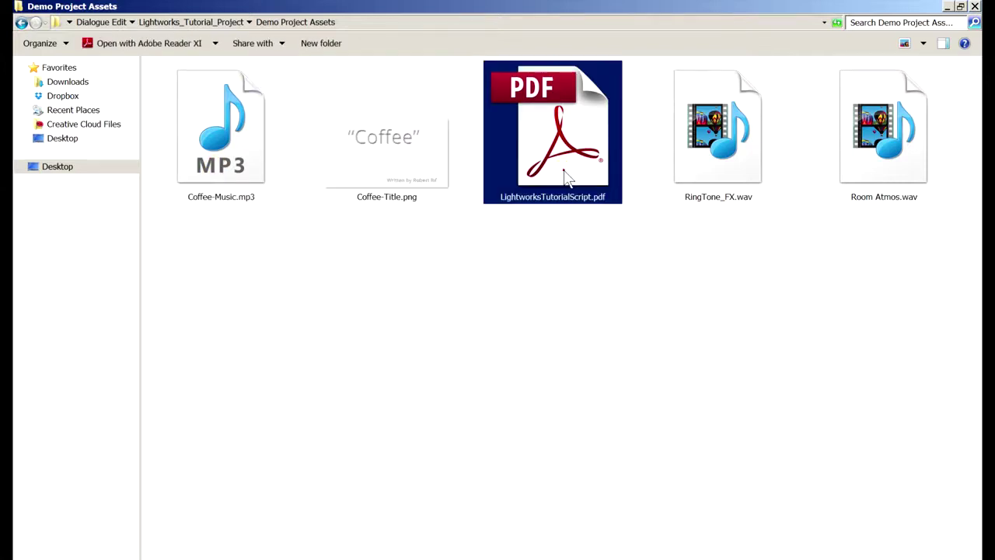
left_click(720, 172)
left_click(886, 173)
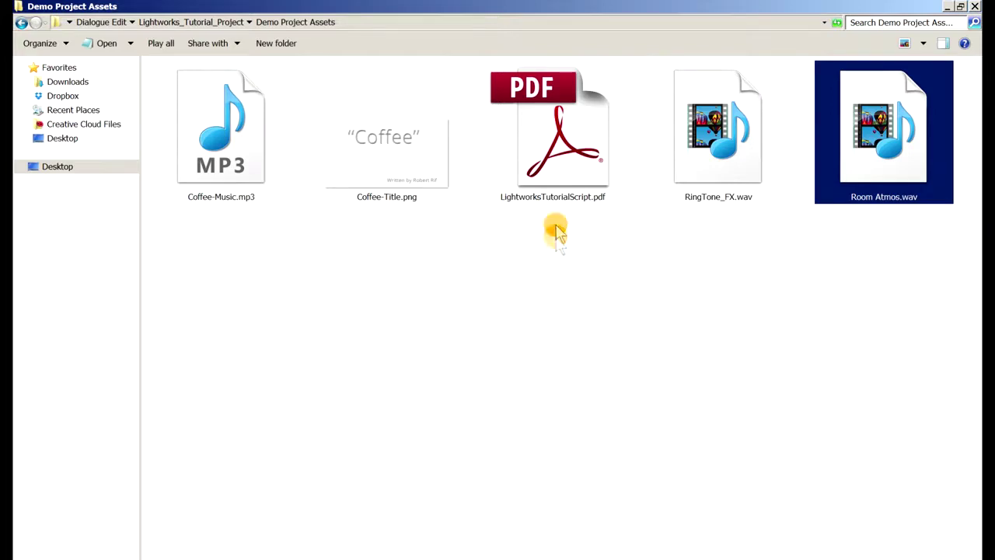
Open LightworksTutorialScript.pdf in Adobe Reader and scroll through its first page.
double_click(553, 169)
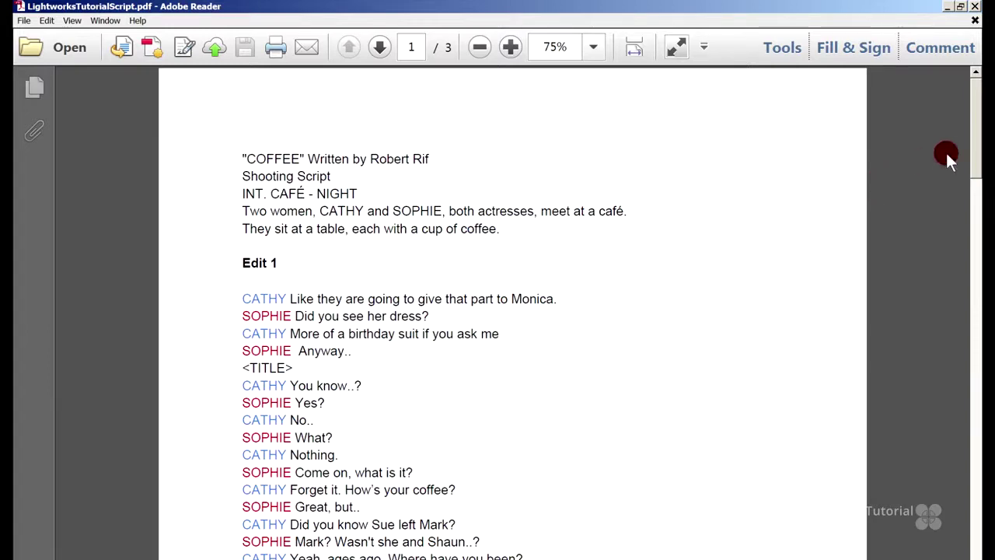
left_click_drag(972, 151, 975, 517)
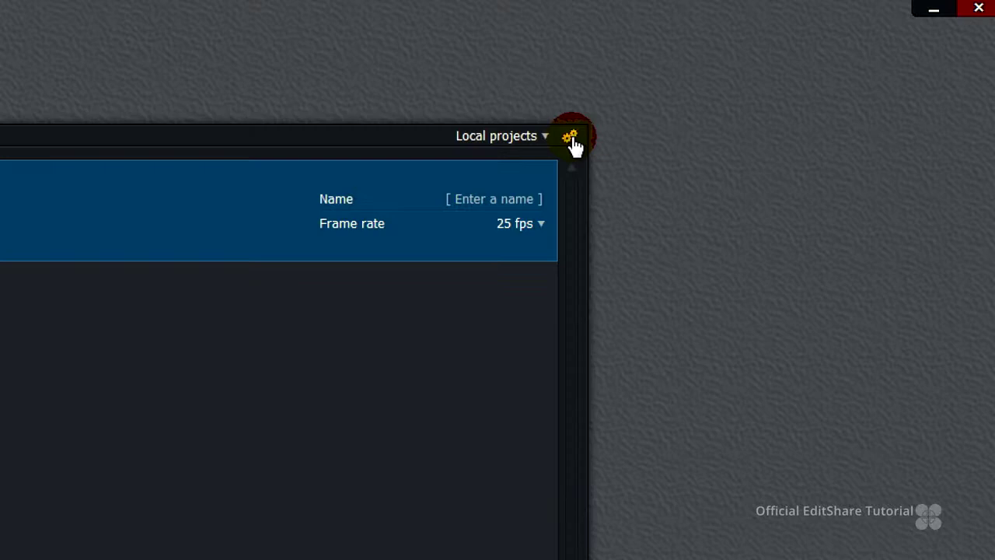
Restore and open Lightworks Demo Project.Archive from the Projects Browser settings menu.
left_click(746, 65)
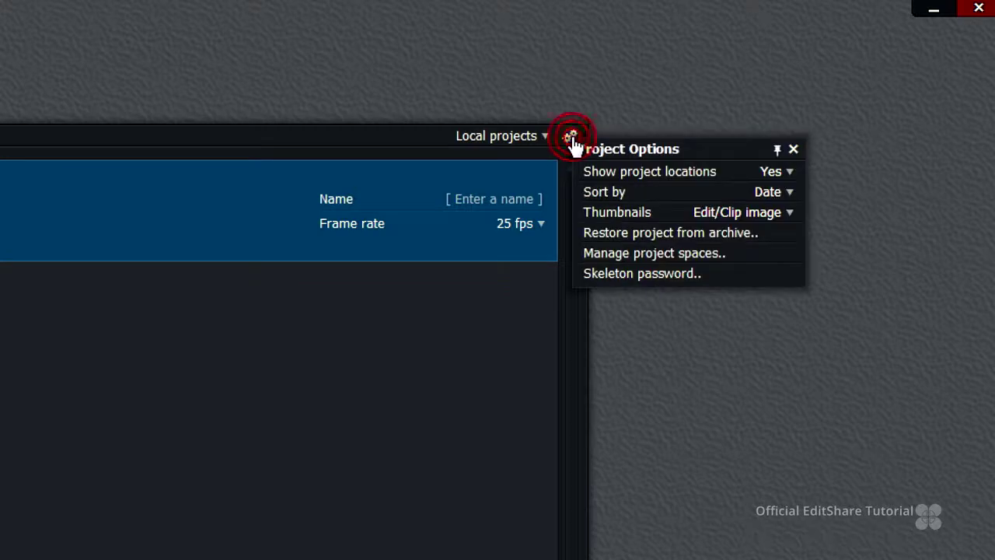
left_click(647, 233)
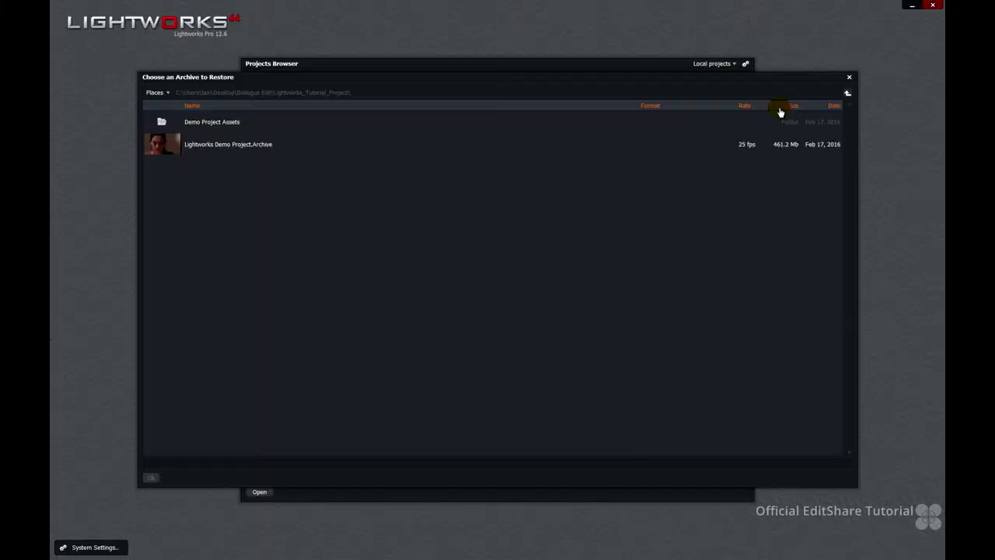
left_click(199, 149)
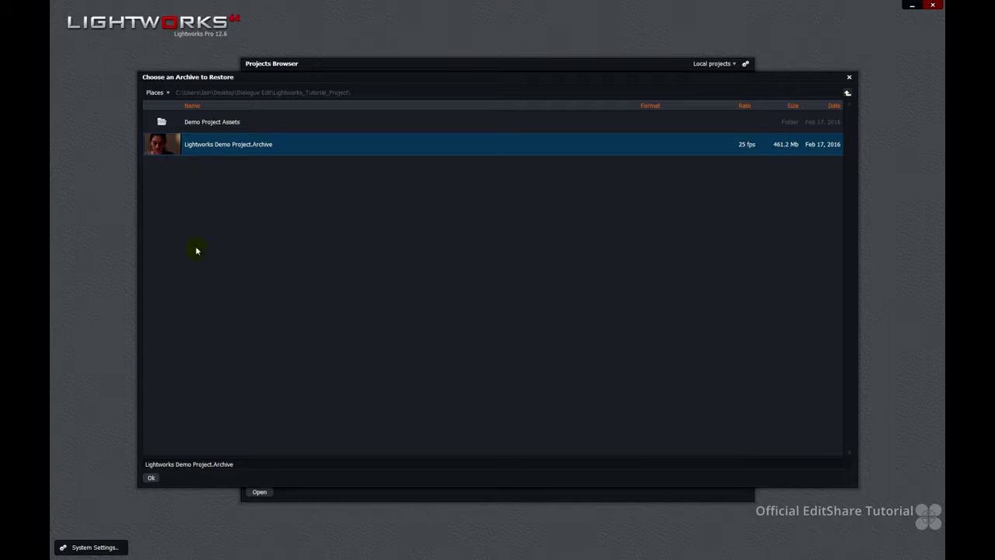
left_click(150, 477)
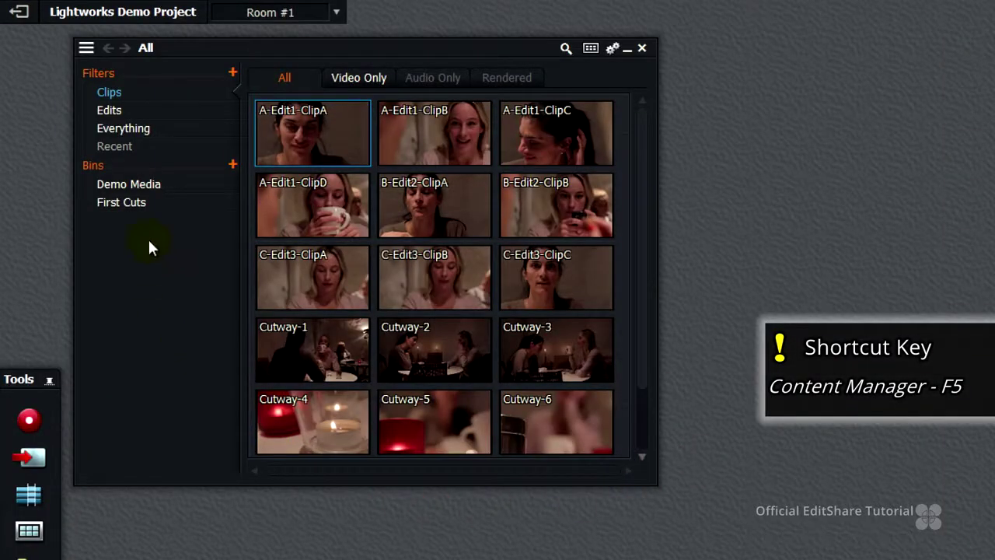
Browse the clips in the Demo Media bin and the First Cuts bin.
left_click(154, 185)
right_click(673, 272)
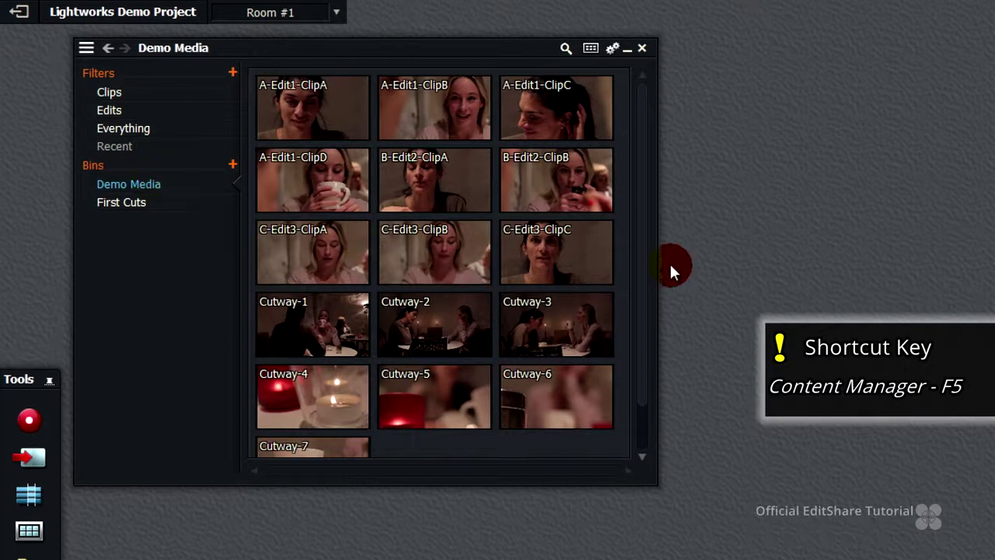
left_click_drag(649, 260, 645, 227)
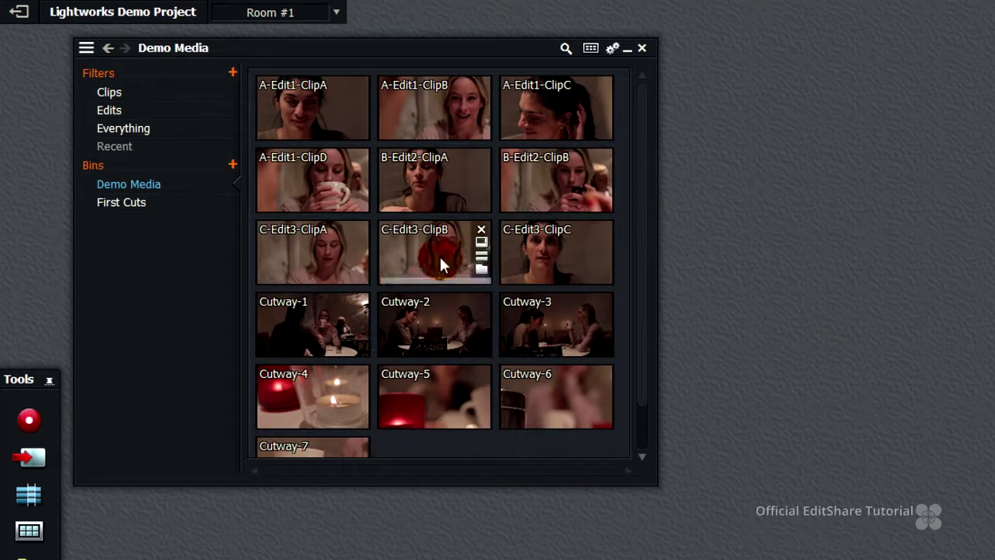
left_click(134, 203)
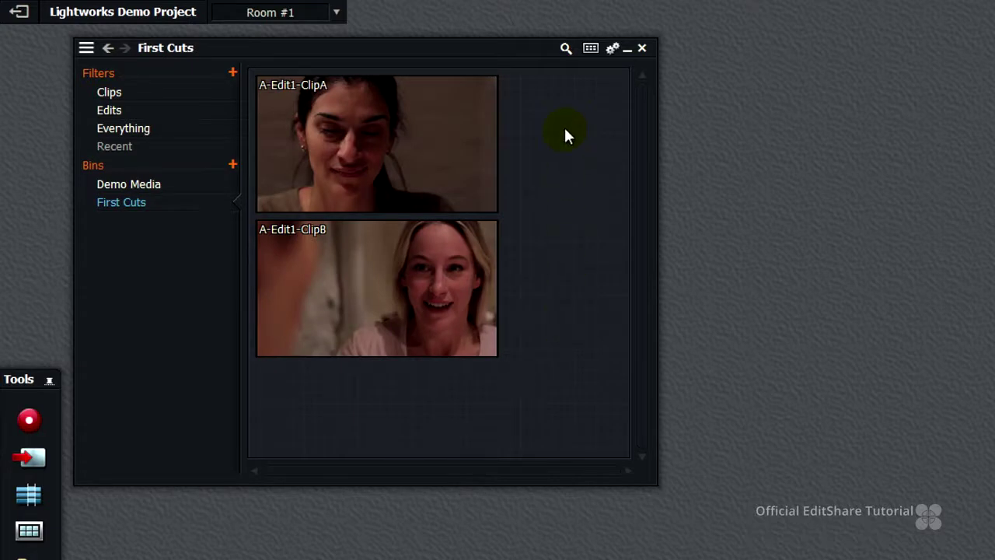
left_click(152, 186)
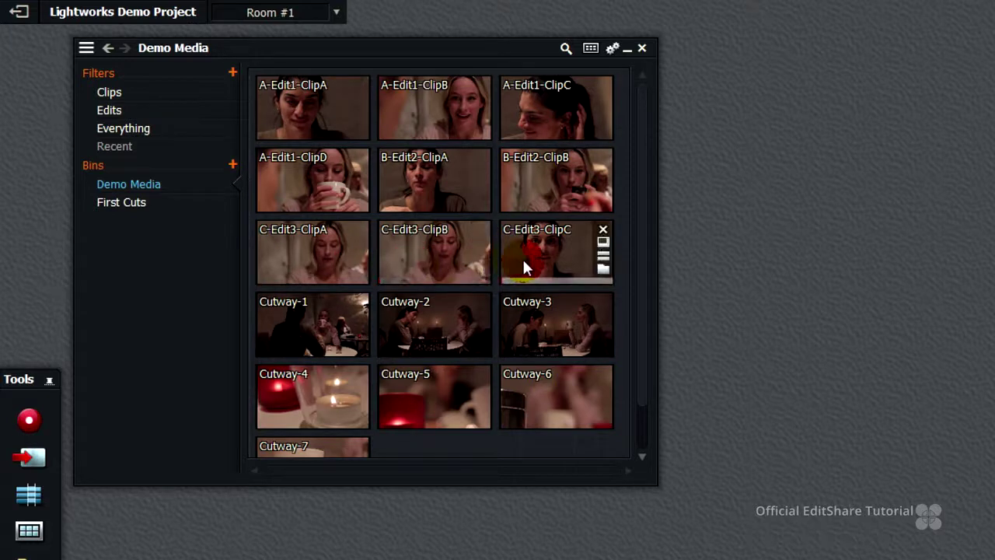
Select the seven Cutway clips, clear the selection, and filter to show only edits.
scroll(644, 272, "down", 1)
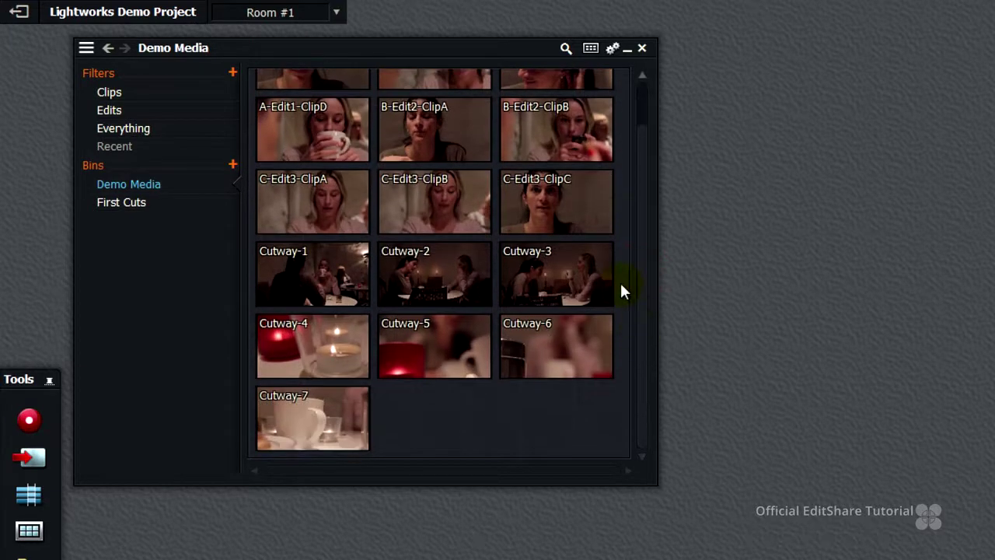
left_click_drag(622, 291, 342, 416)
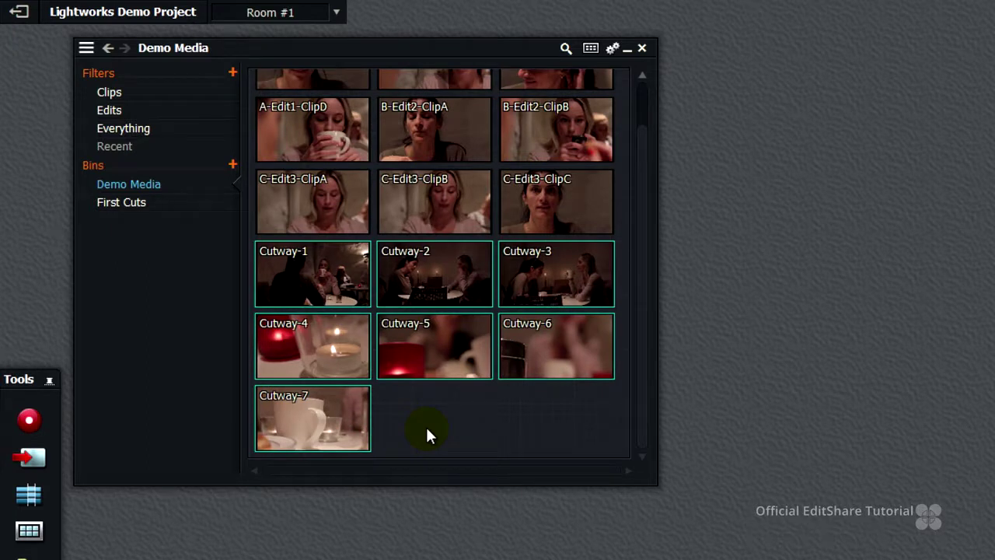
left_click(426, 429)
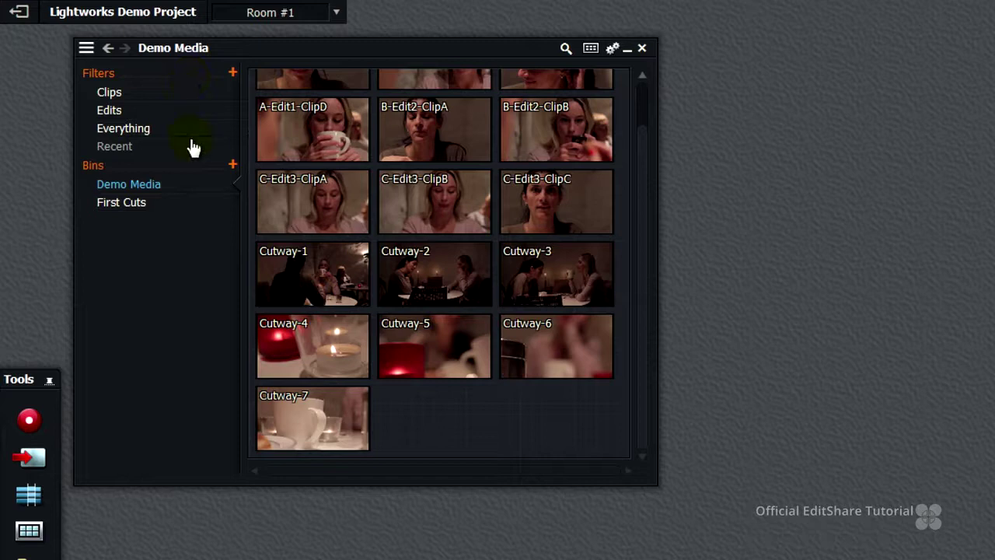
left_click(110, 113)
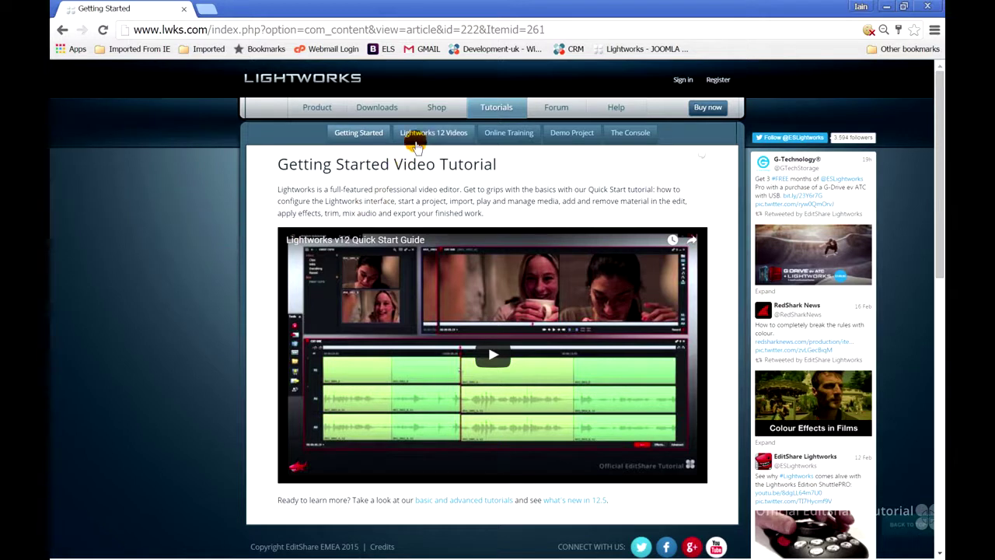
Browse Lightworks 12 videos: Importing, Organising, Searching, Audio, ending on Content Management.
left_click(416, 135)
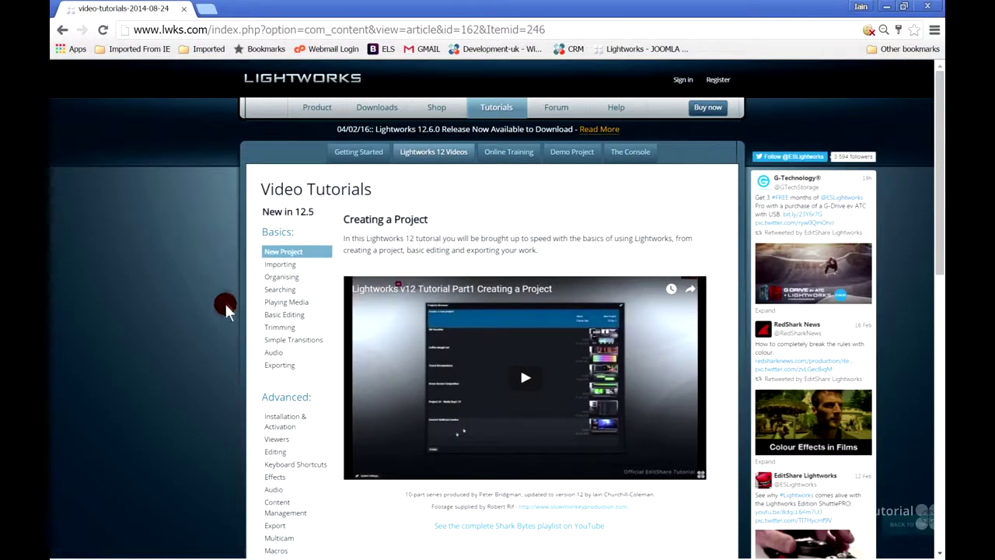
left_click(280, 265)
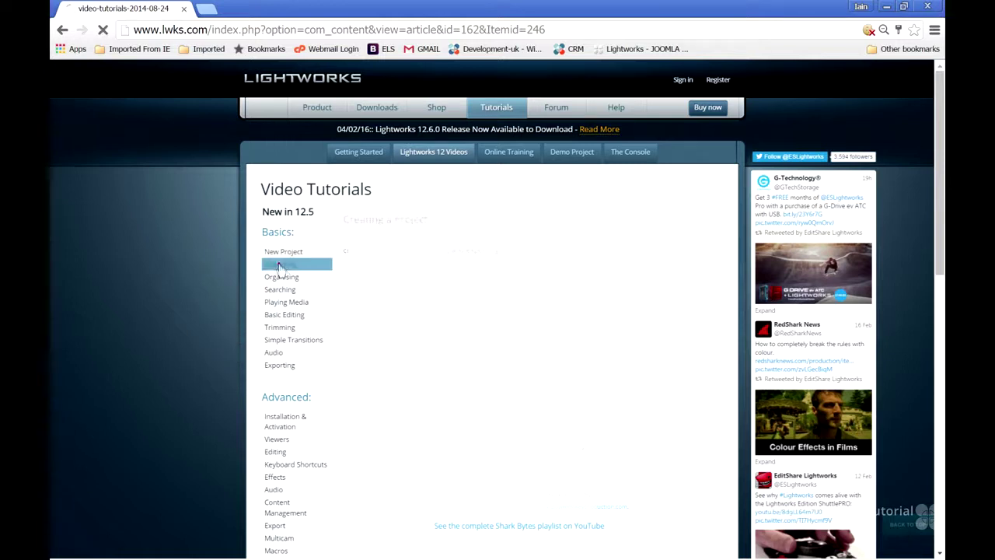
left_click(285, 278)
left_click(289, 289)
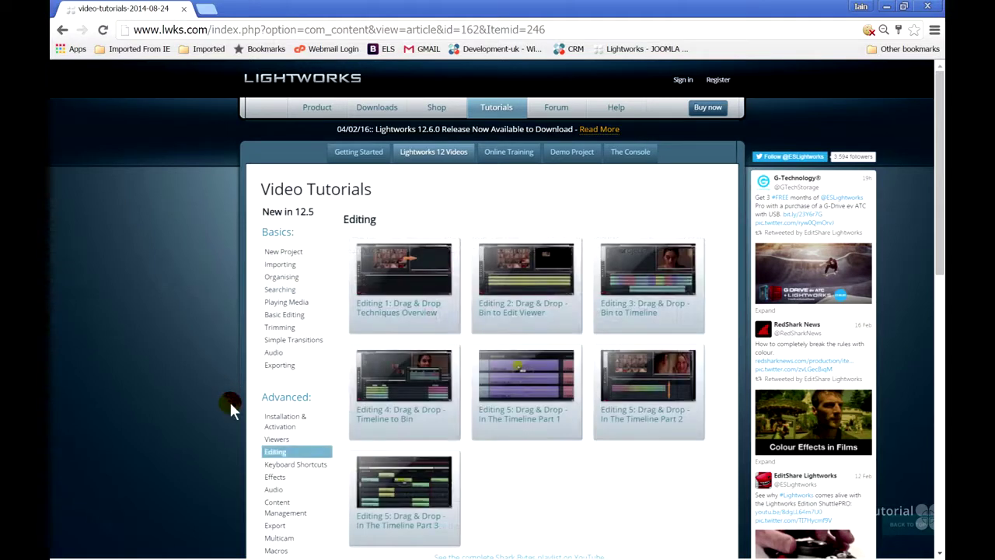
left_click(272, 488)
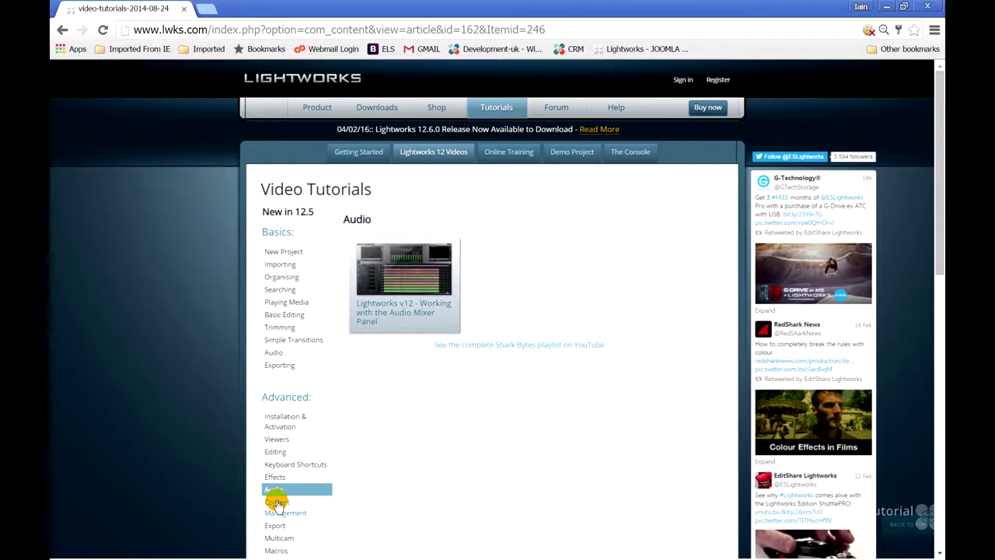
left_click(278, 504)
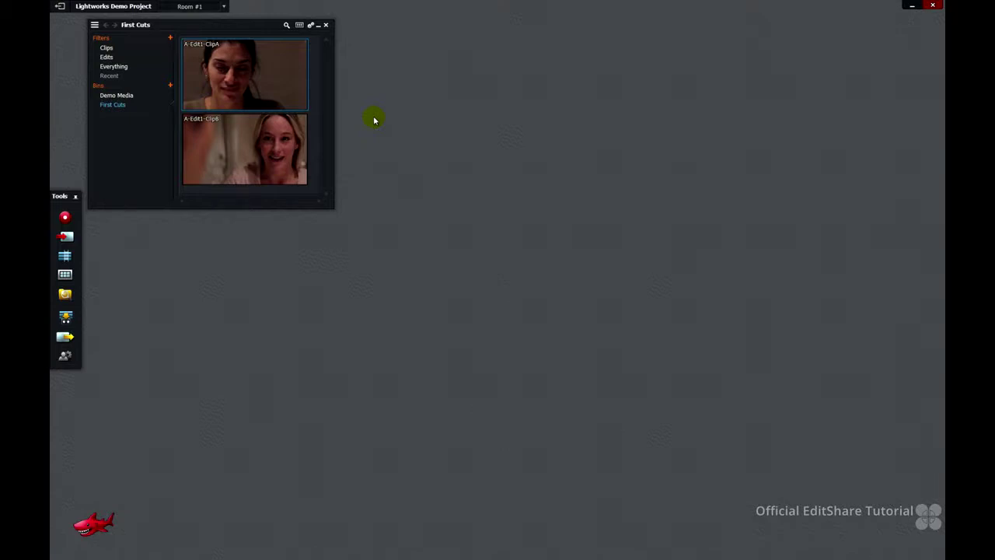
Open A-Edit1-ClipA from the First Cuts bin in its own source viewer.
mouse_move(260, 72)
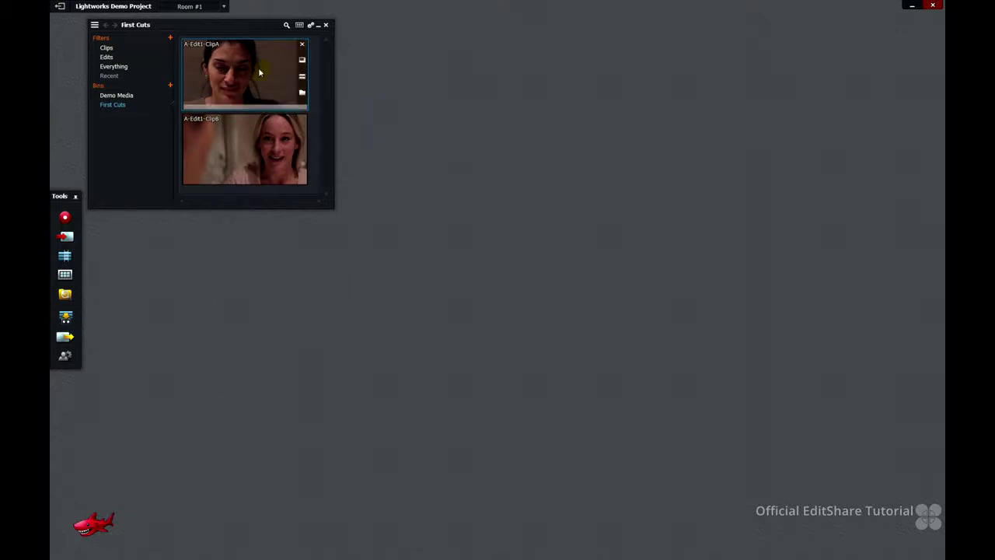
mouse_move(270, 134)
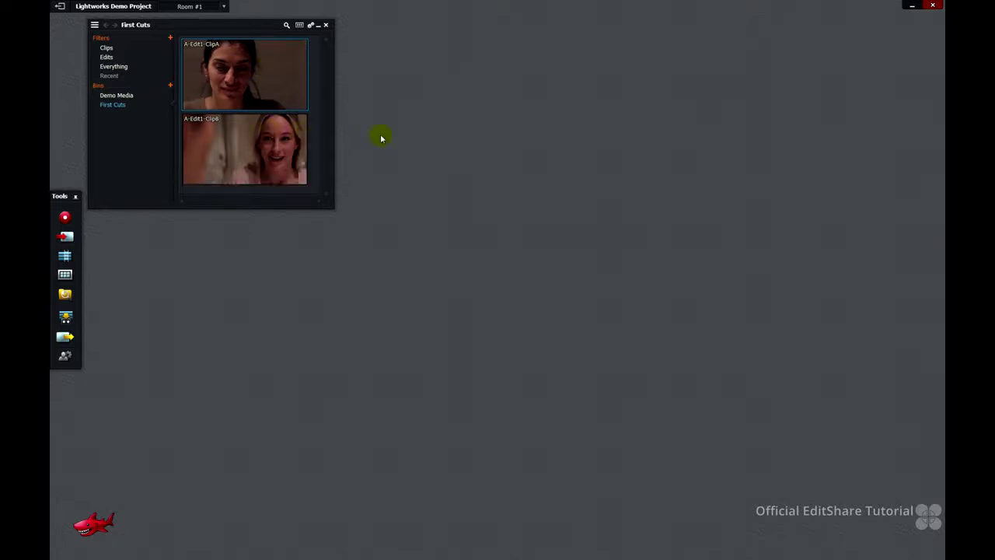
mouse_move(301, 70)
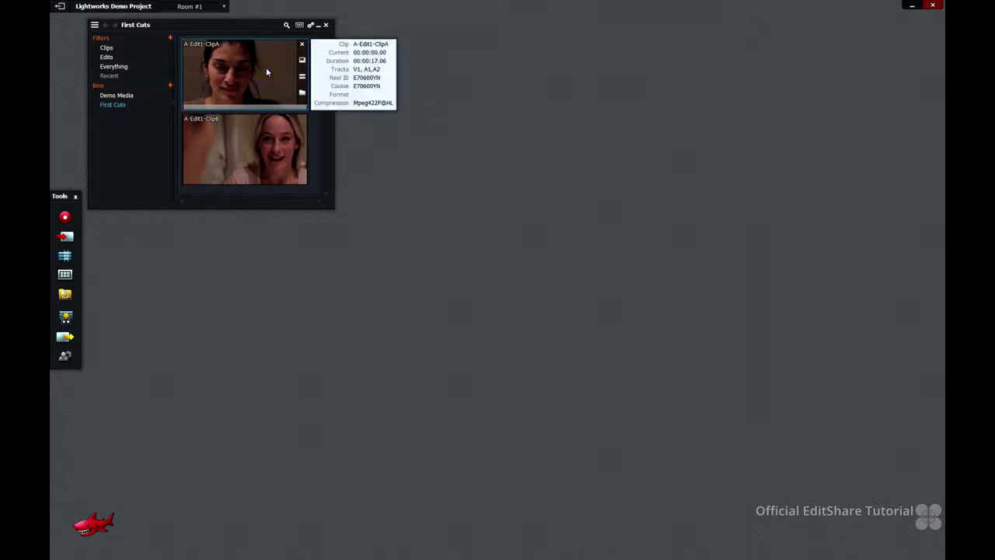
double_click(266, 69)
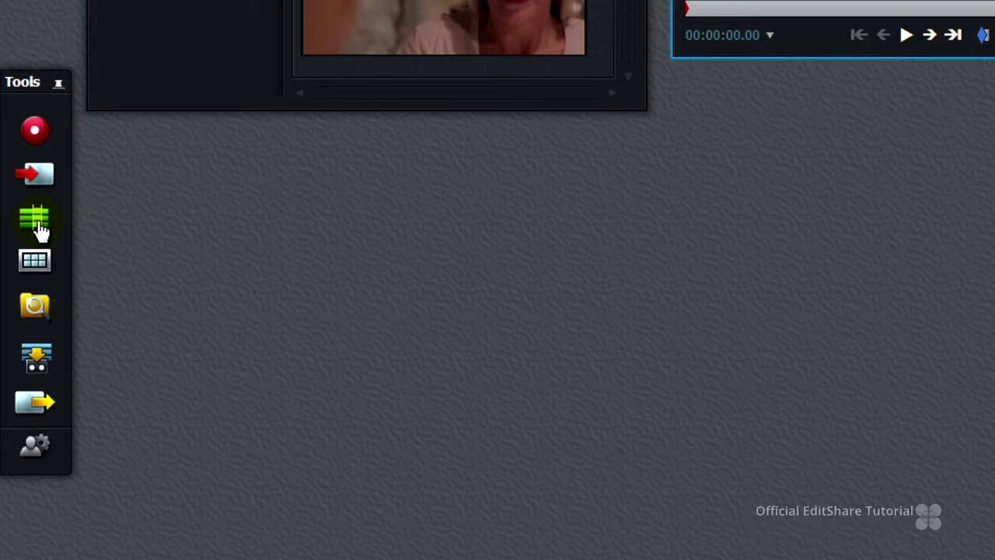
Create Edit #1 using new edit settings with length 0 minutes.
left_click(39, 227)
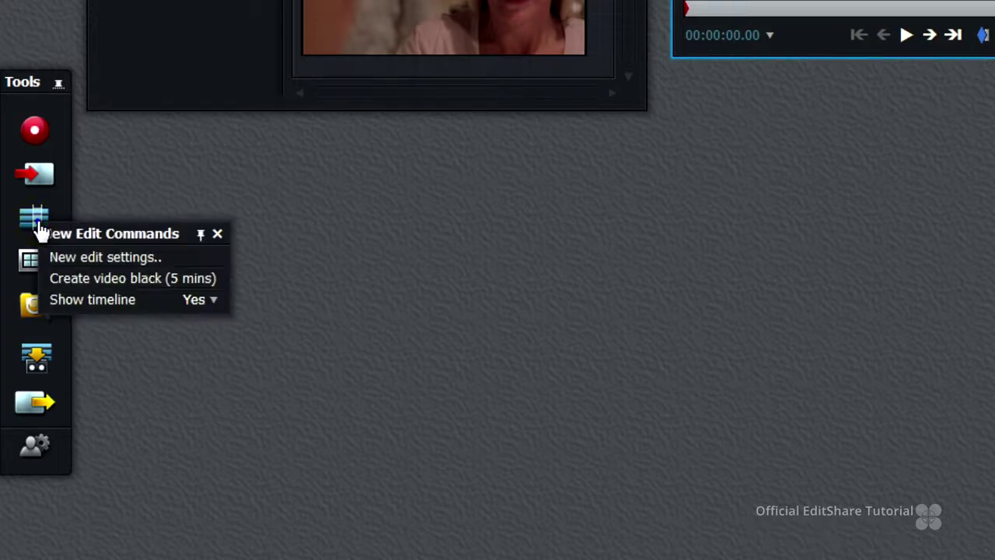
left_click(91, 265)
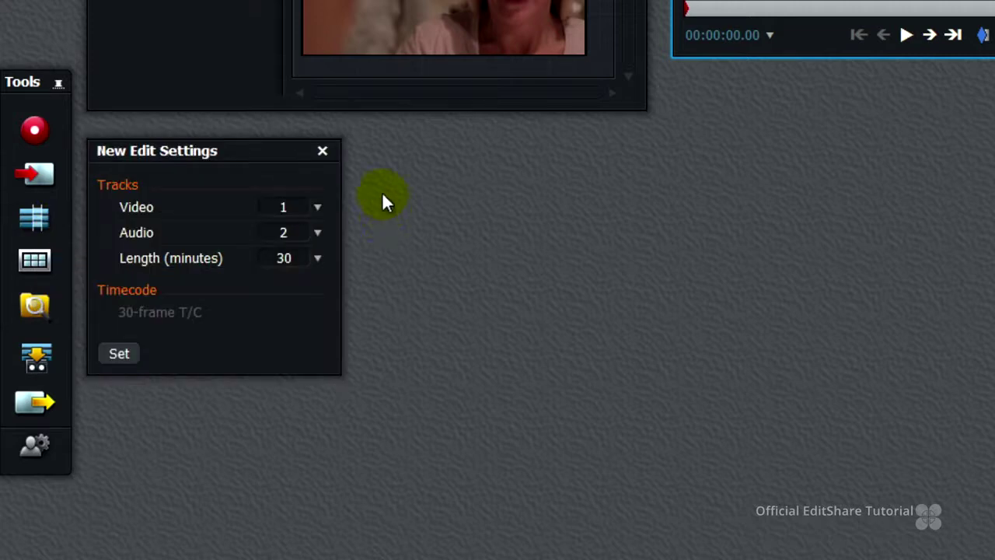
left_click(317, 258)
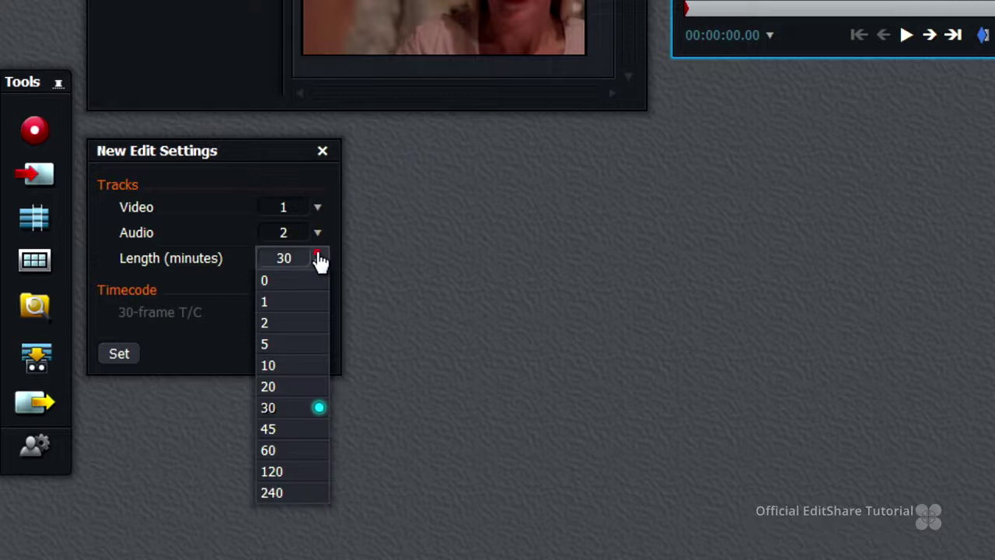
left_click(308, 288)
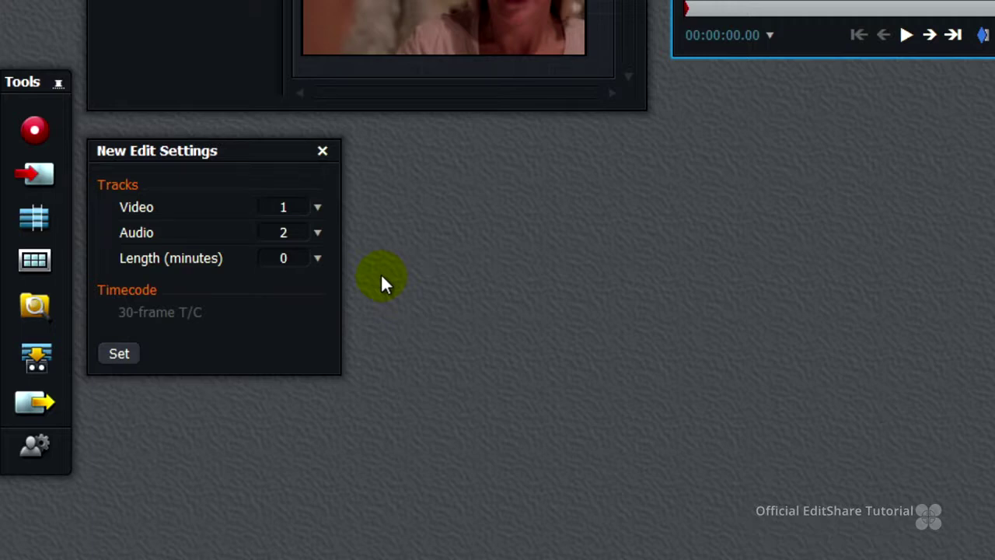
left_click(119, 353)
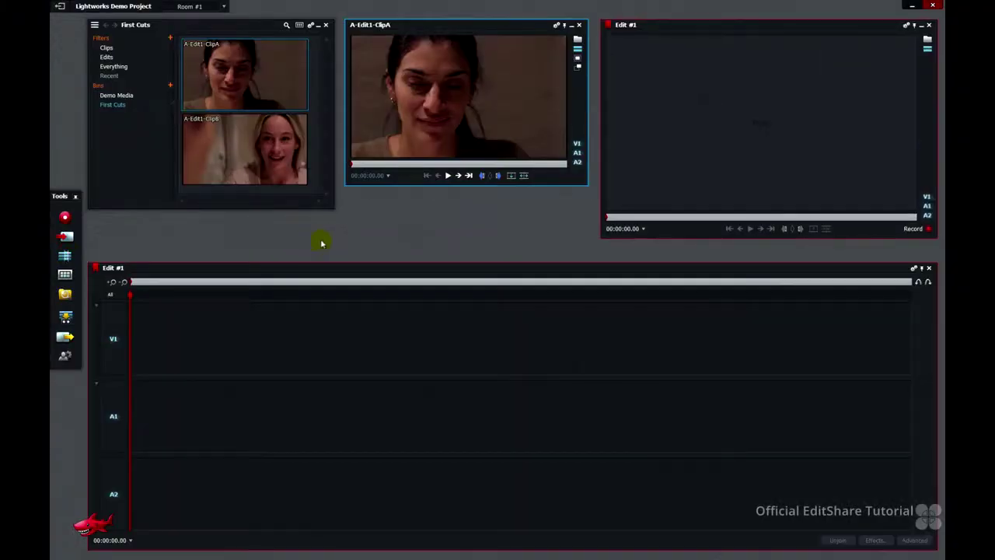
left_click(729, 133)
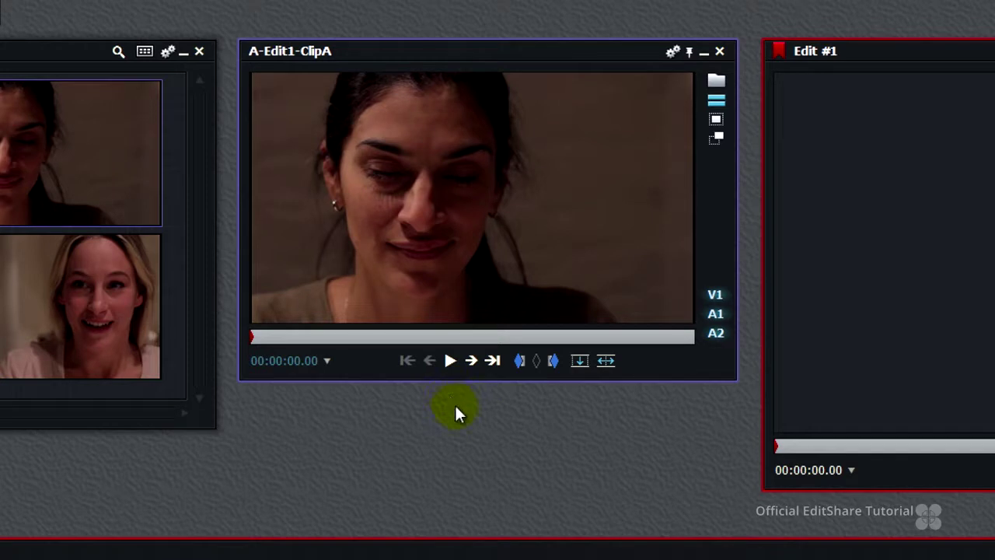
left_click(520, 361)
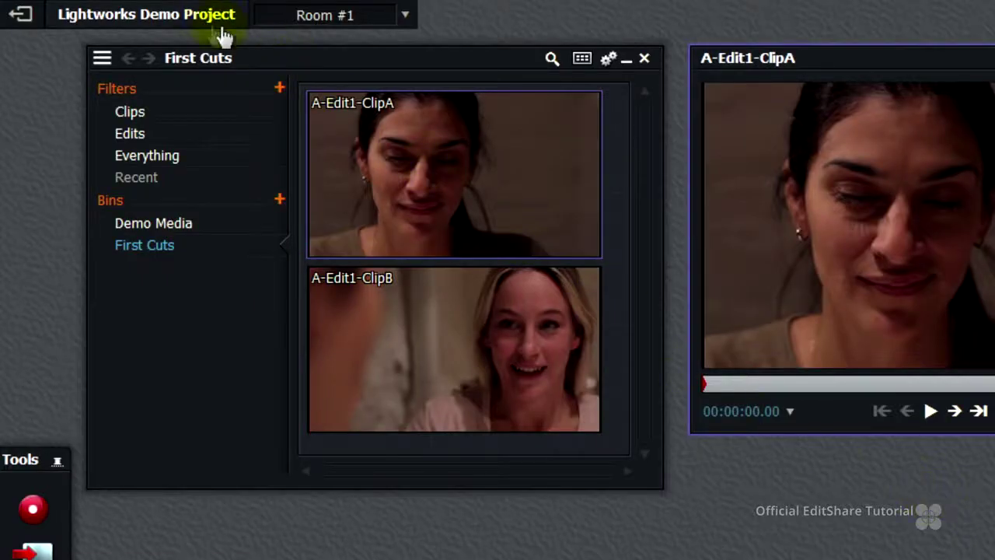
left_click(183, 25)
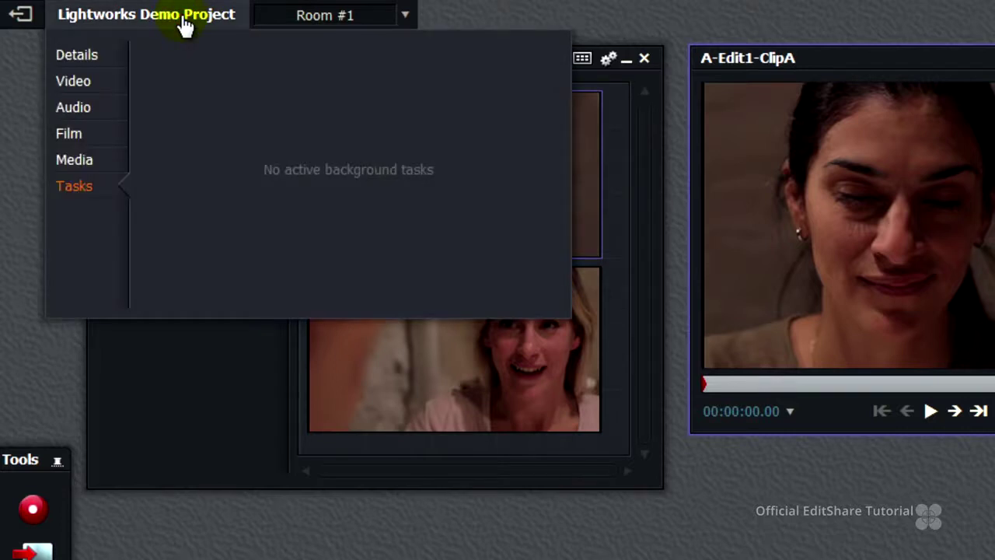
left_click(71, 90)
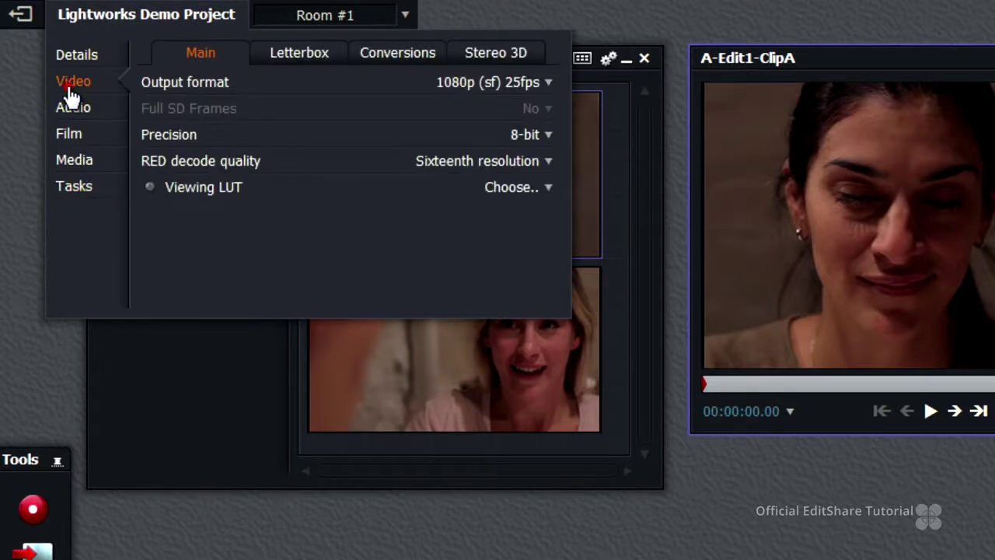
left_click(497, 83)
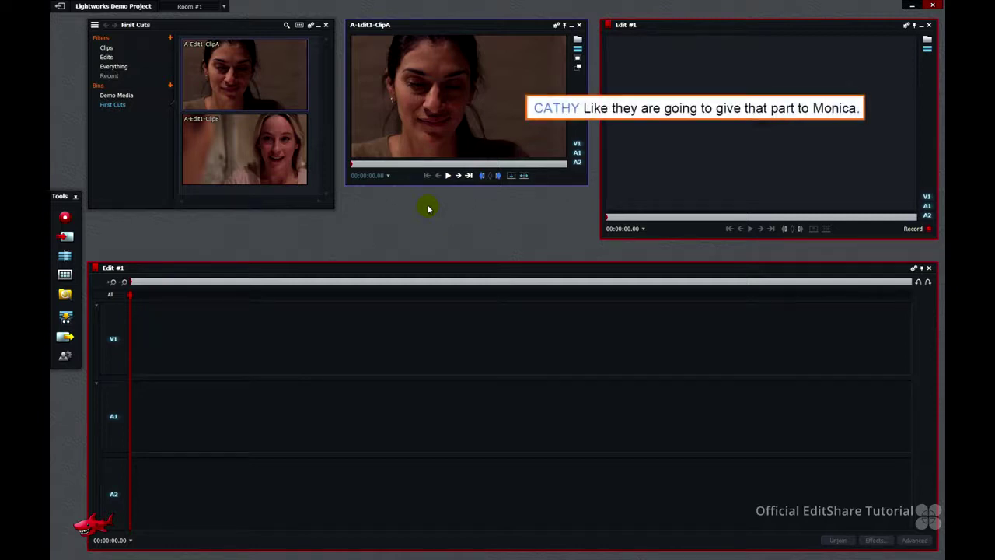
Mark ClipA's opening shot, insert about 5 seconds into Edit #1, and scrub it.
left_click(447, 176)
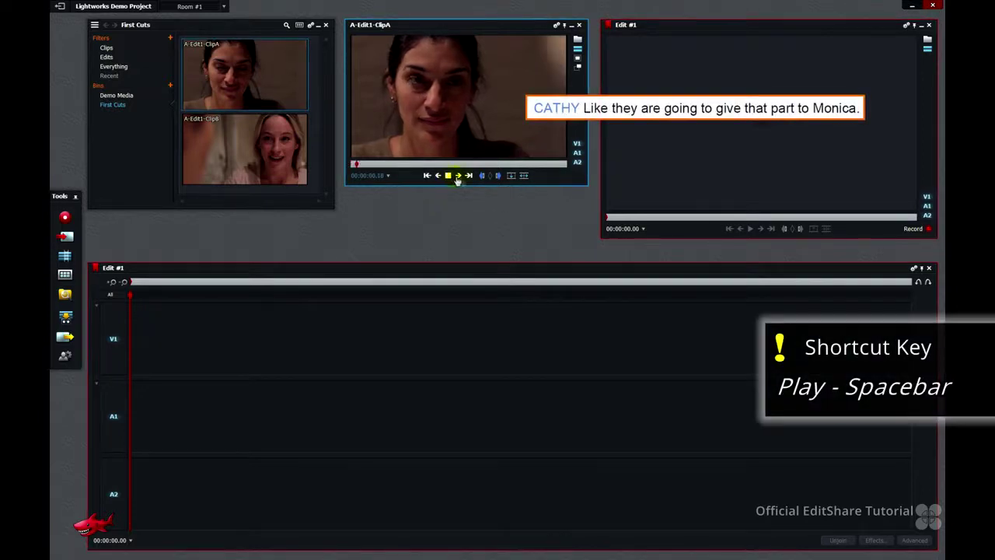
left_click(482, 176)
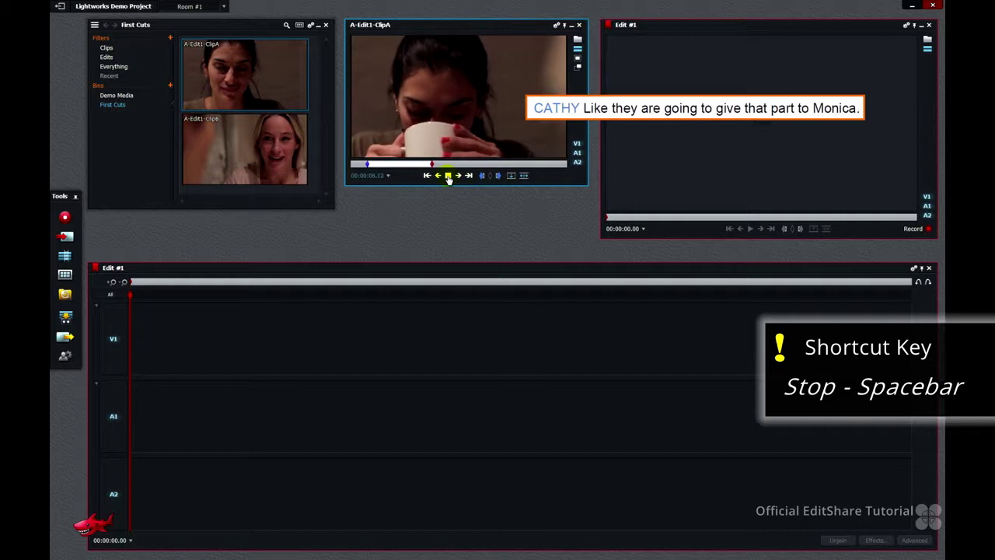
left_click(447, 177)
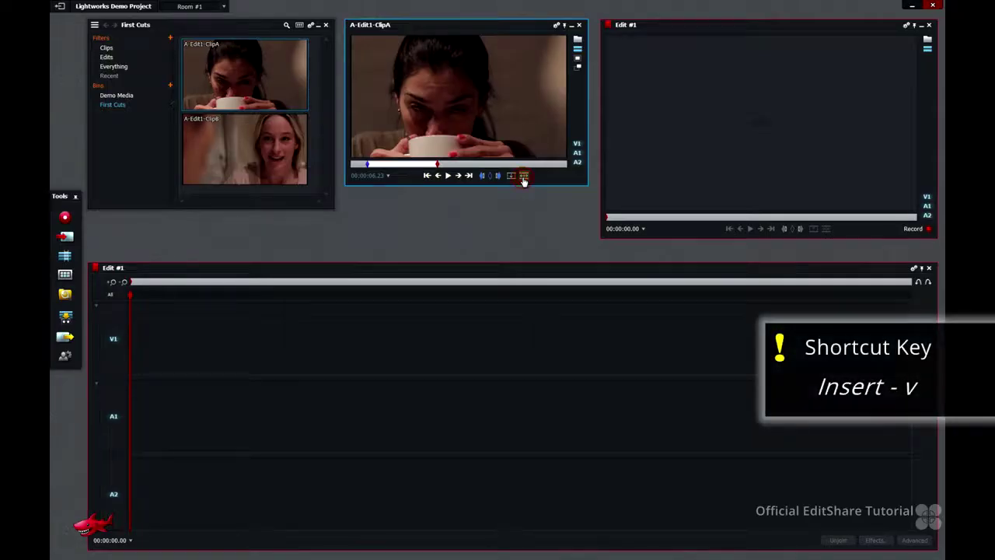
left_click(605, 361)
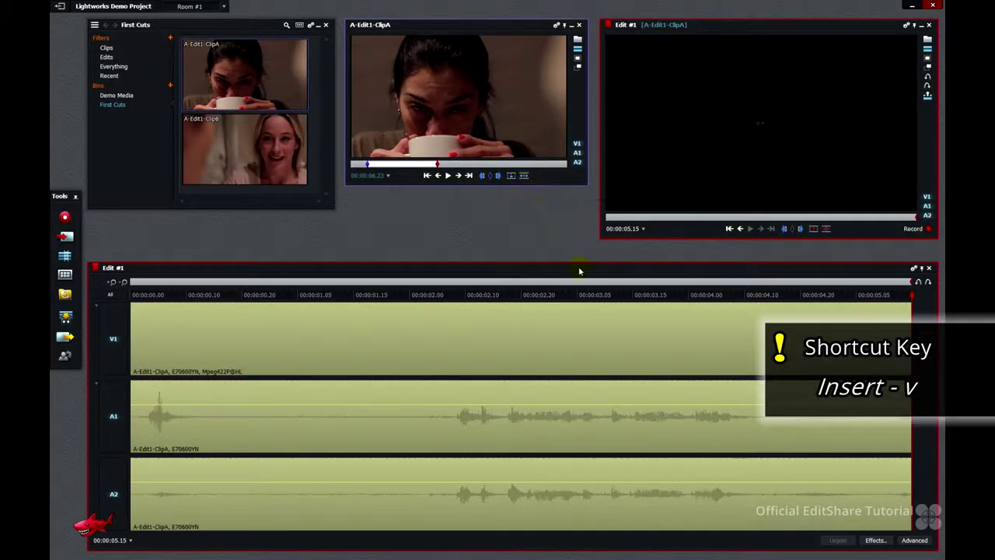
left_click(599, 294)
left_click_drag(599, 295, 918, 301)
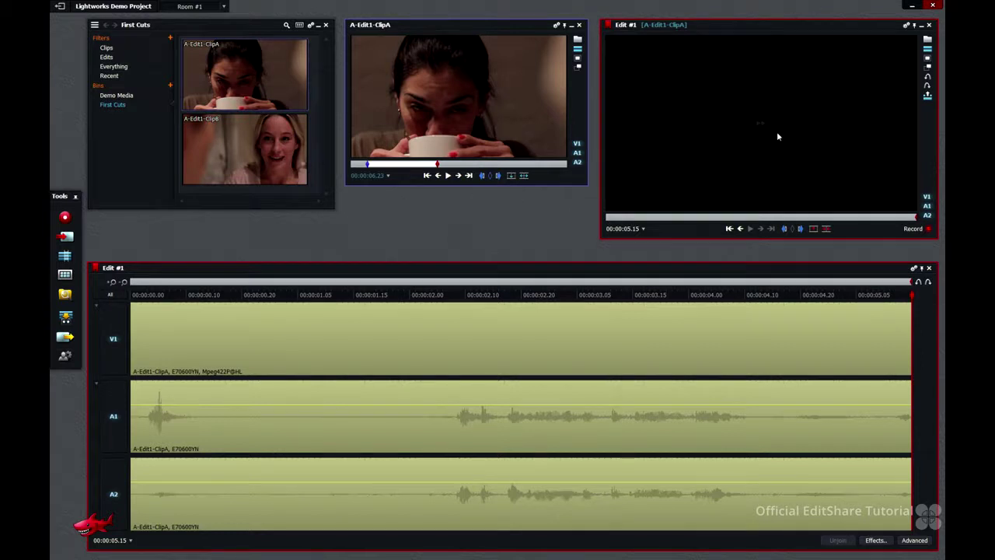
Load A-Edit1-ClipB, mark a section, and insert it after ClipA in Edit #1.
mouse_move(239, 143)
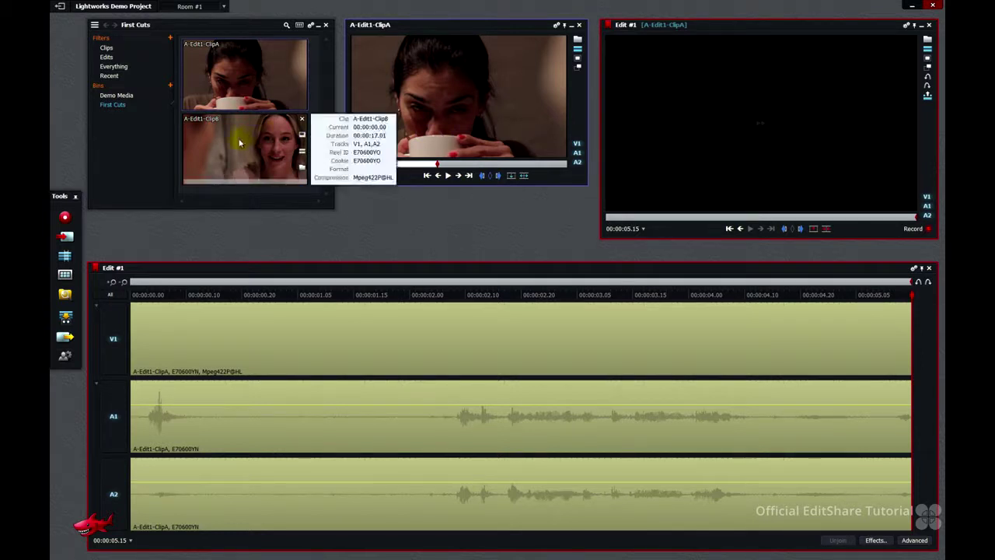
left_click_drag(240, 142, 446, 97)
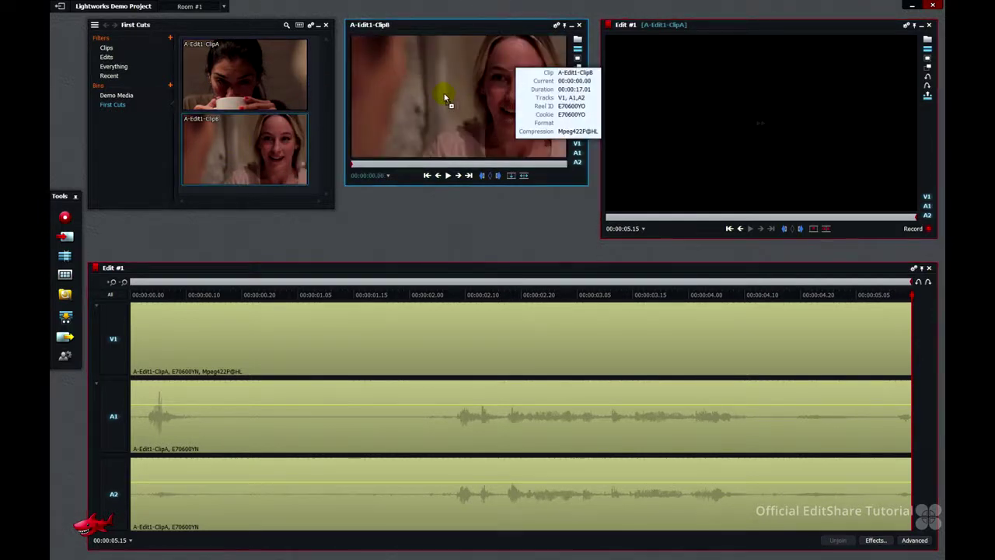
left_click(449, 176)
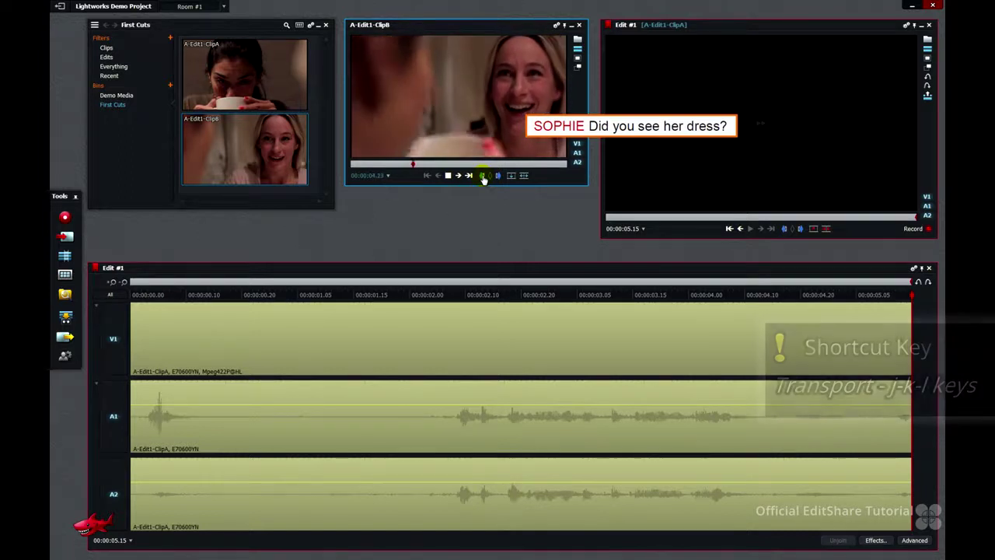
left_click(482, 177)
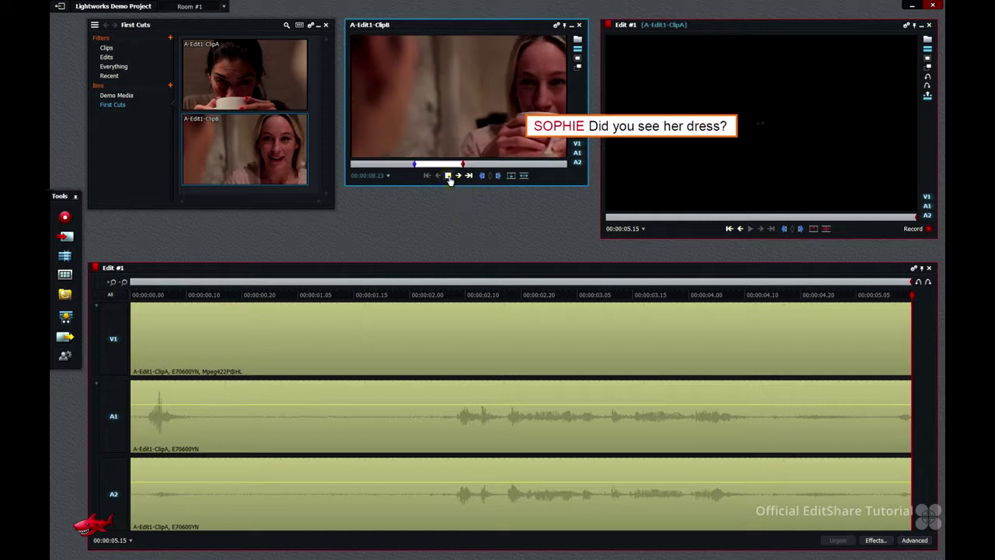
left_click(449, 176)
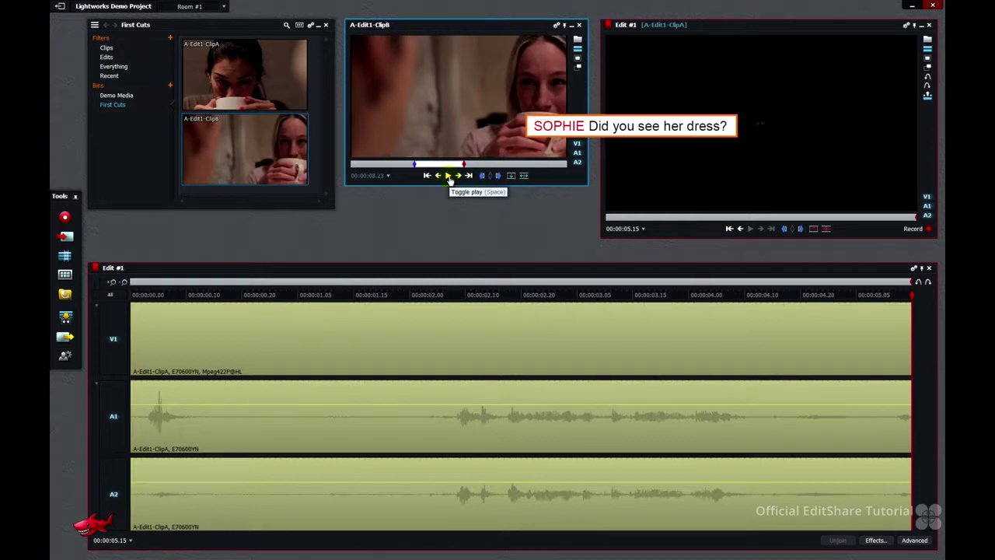
left_click(523, 176)
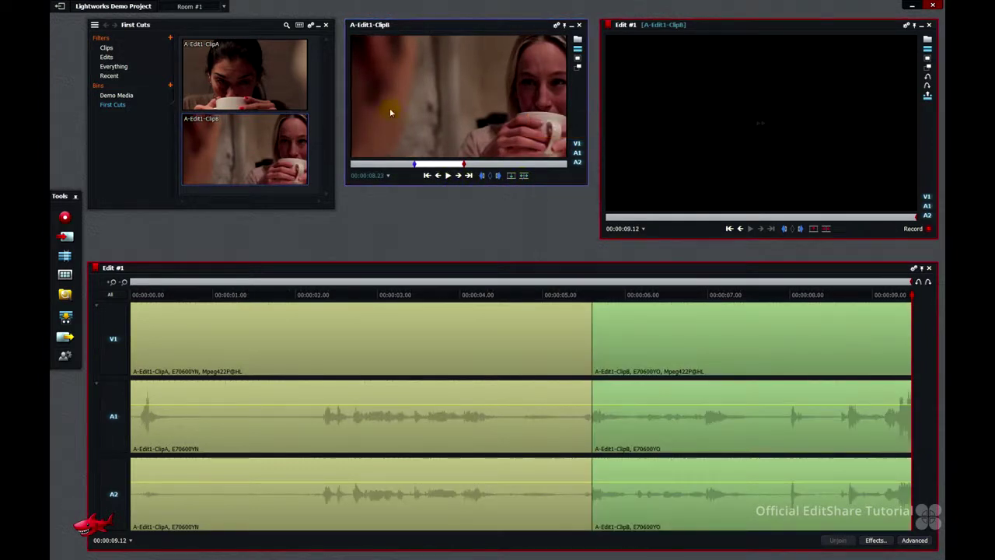
Reload A-Edit1-ClipA, replace its old marks with a new in/out range, and insert it after ClipB.
mouse_move(264, 84)
left_click_drag(262, 82, 472, 98)
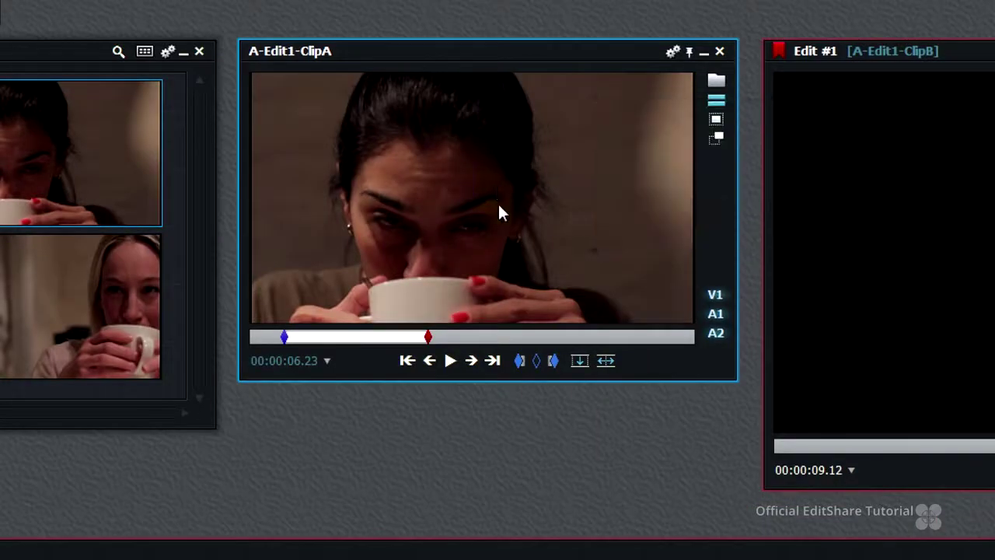
left_click(540, 362)
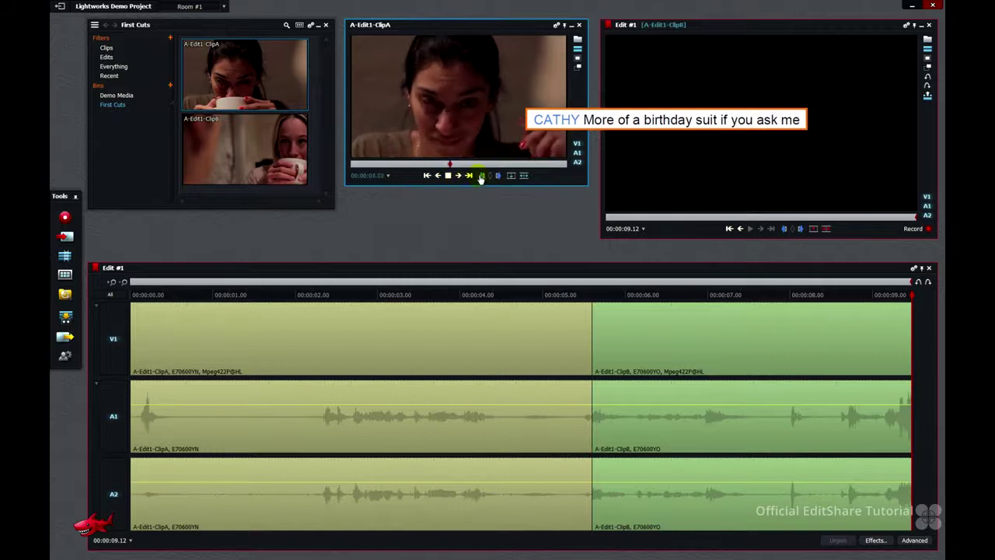
left_click(481, 175)
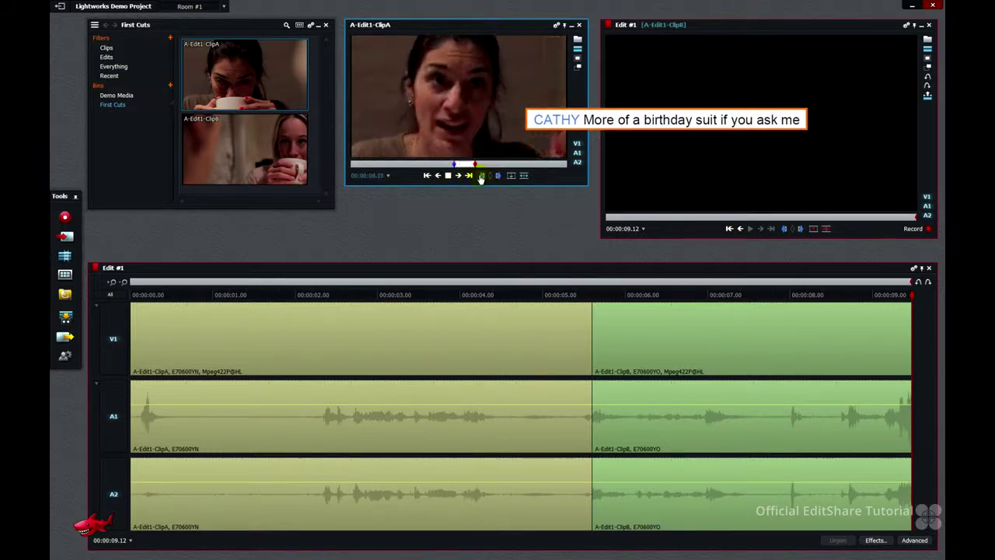
left_click(448, 177)
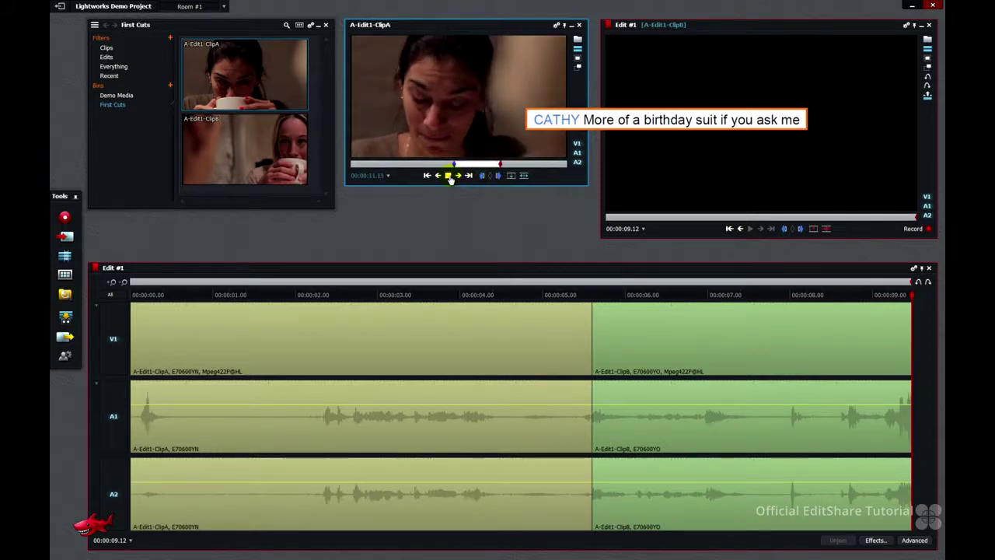
left_click(524, 175)
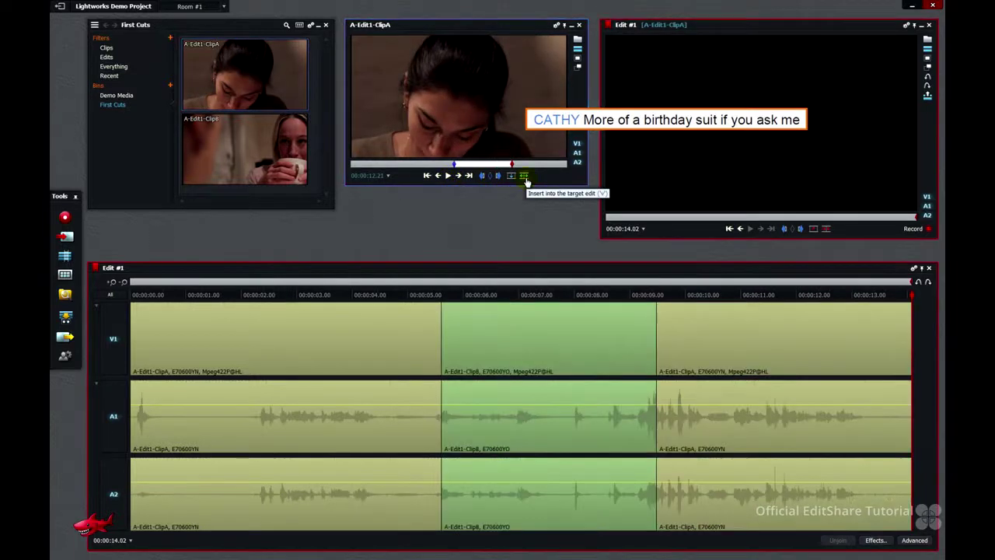
Load A-Edit1-ClipB, mark in/out around Sophie's line, and insert it to end Edit #1.
left_click_drag(272, 155, 323, 143)
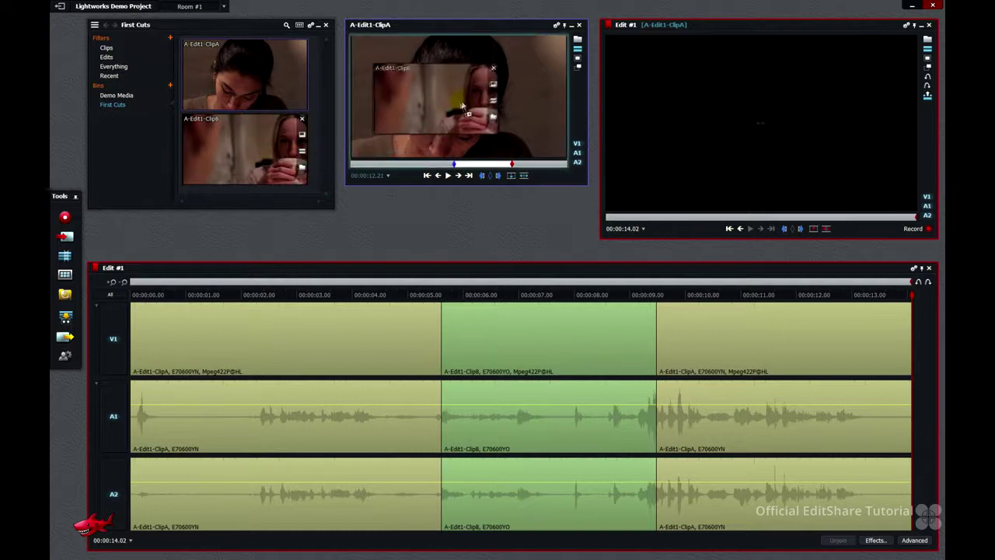
left_click_drag(462, 105, 465, 113)
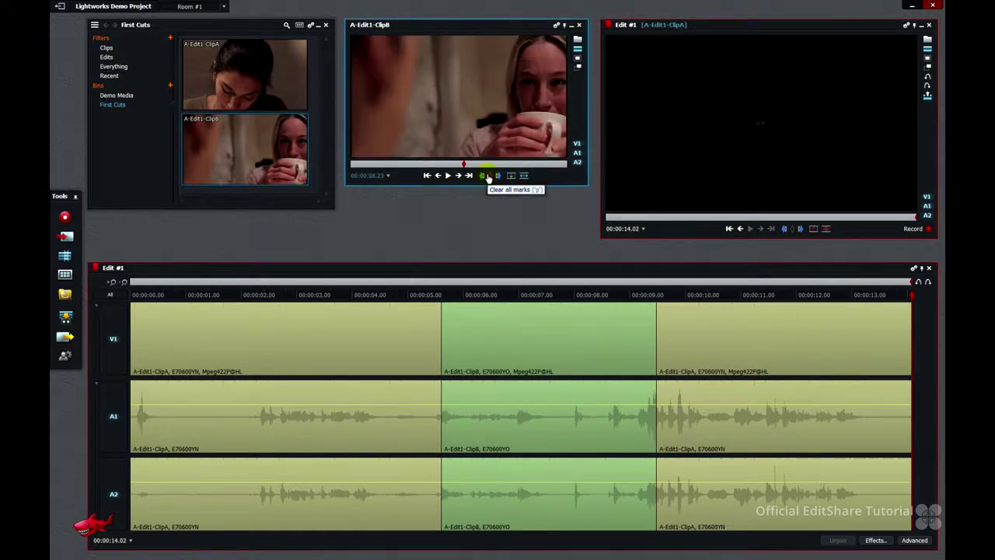
left_click(449, 177)
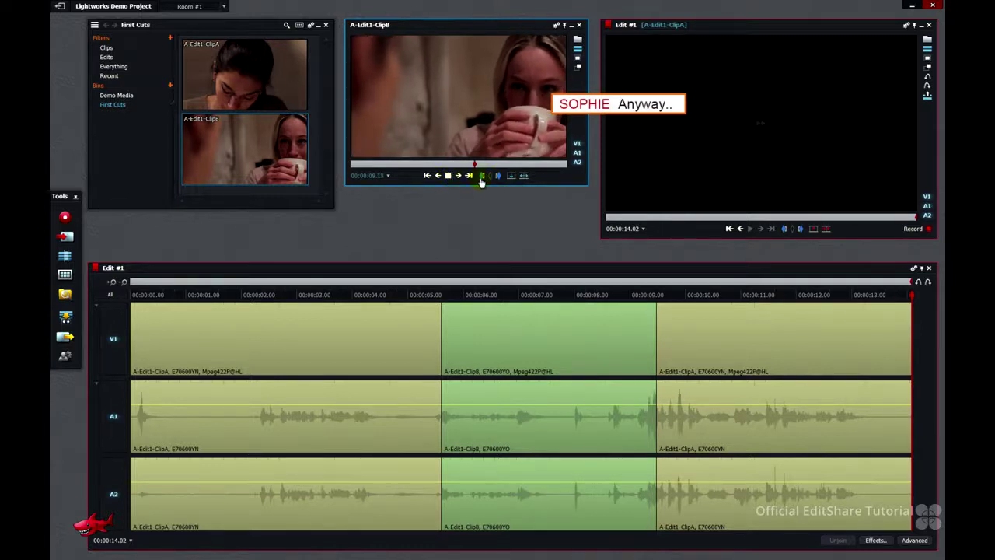
left_click(482, 177)
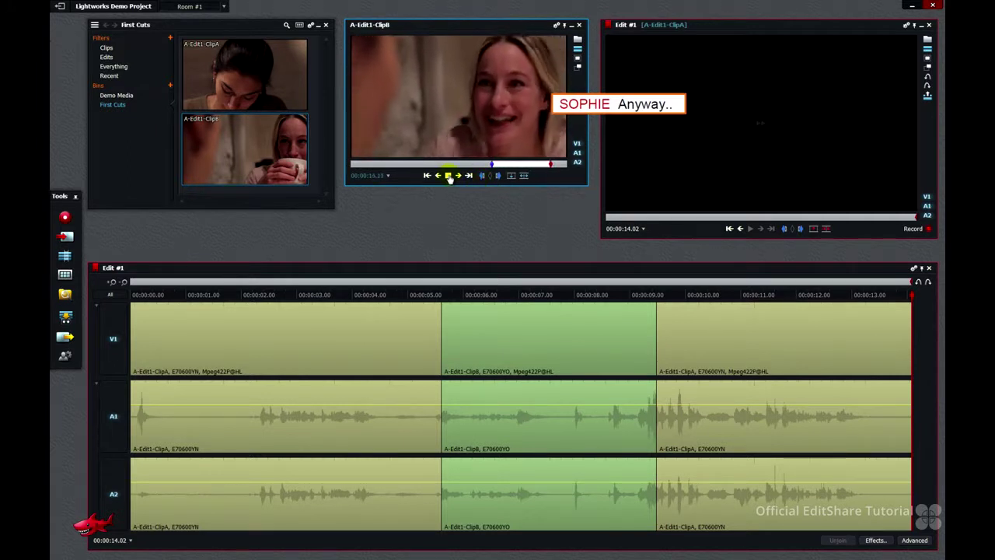
left_click(448, 176)
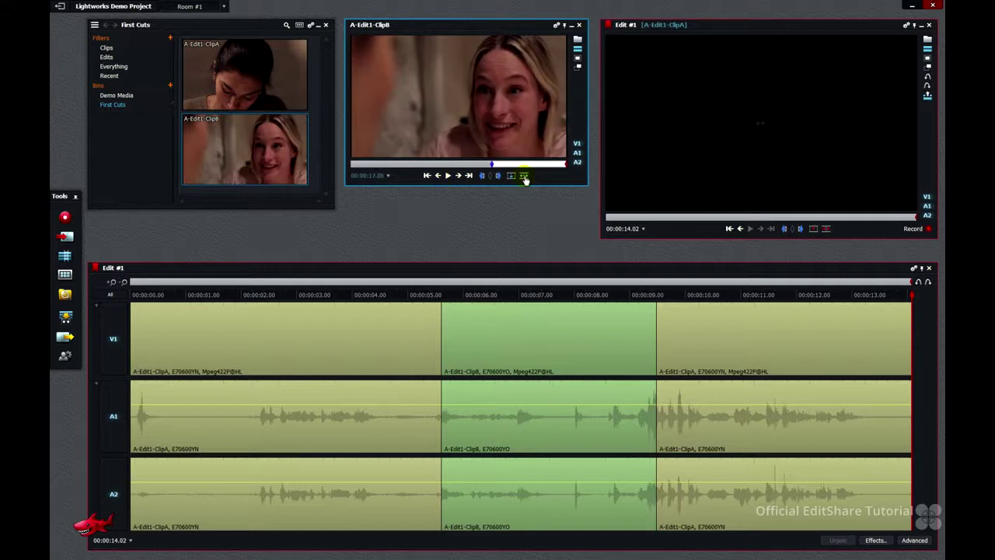
left_click(524, 177)
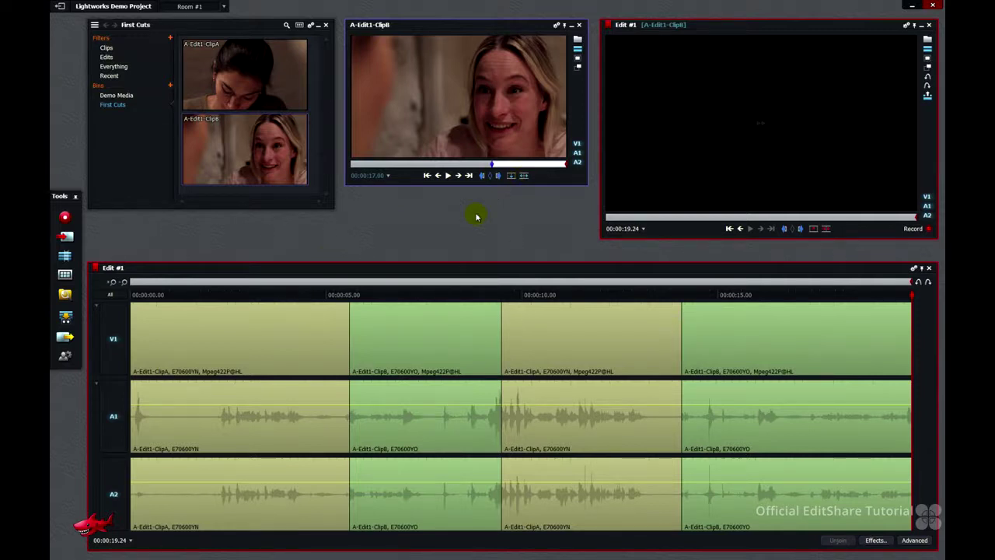
Load Cutway-4 from the Demo Media bin, mark a short candle section, and insert it video-only.
left_click(122, 96)
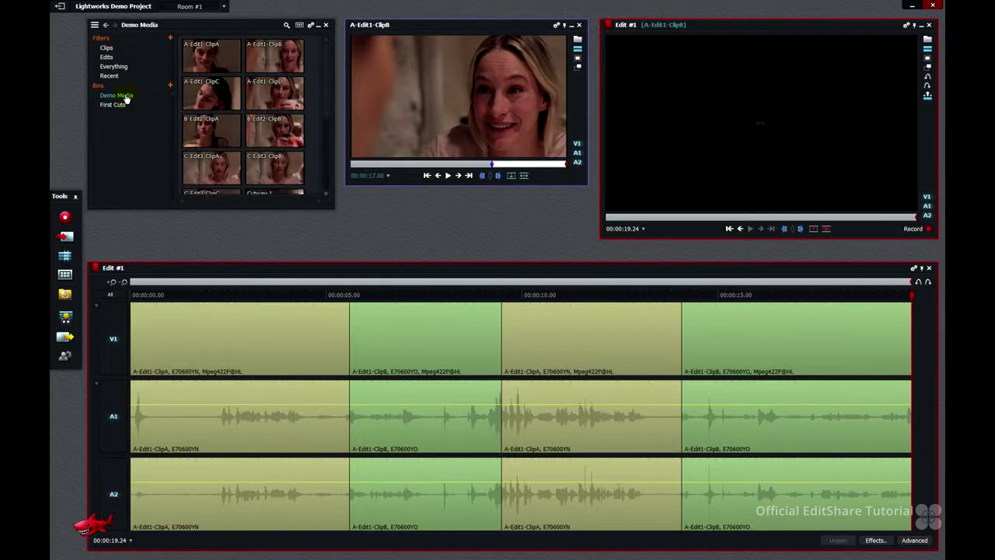
left_click_drag(329, 90, 325, 161)
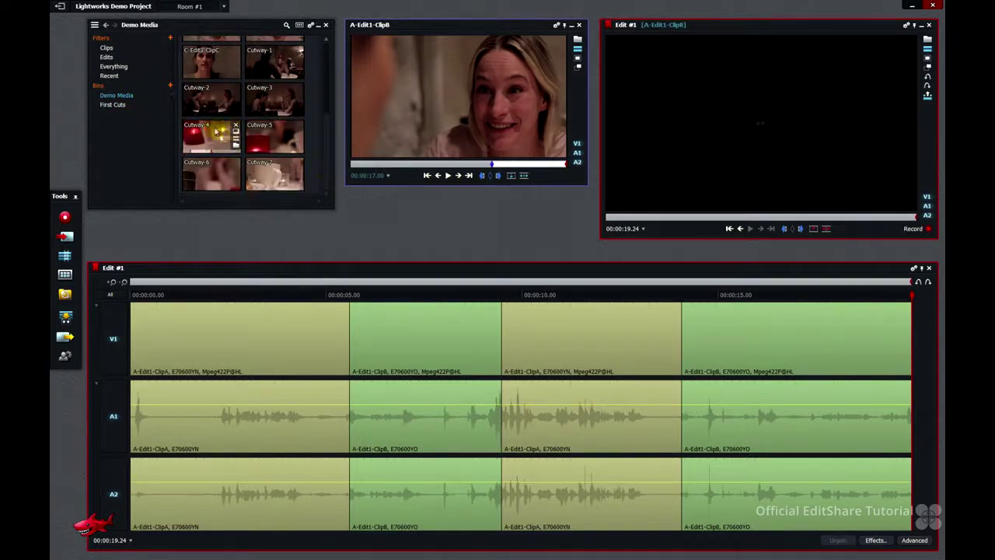
mouse_move(210, 134)
left_click_drag(210, 135, 464, 121)
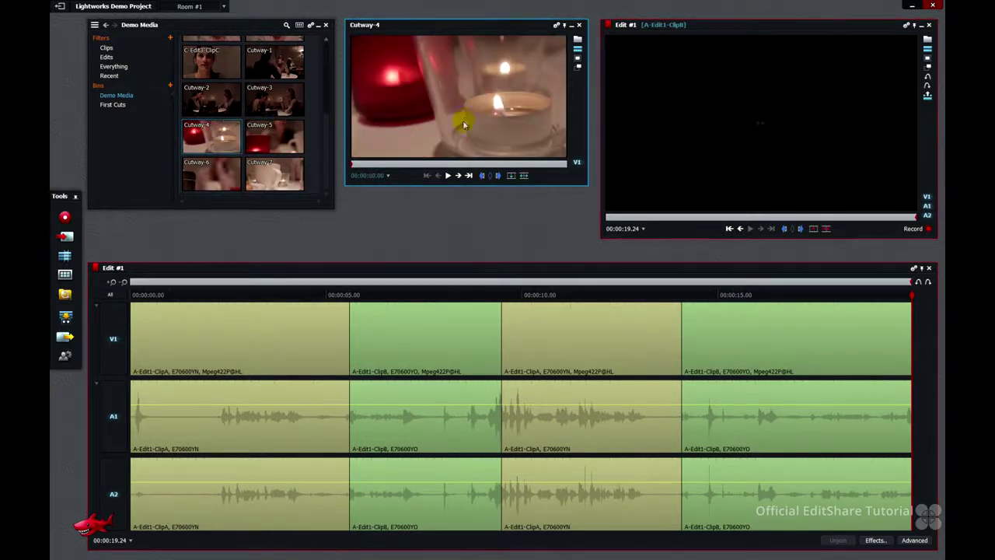
left_click(448, 176)
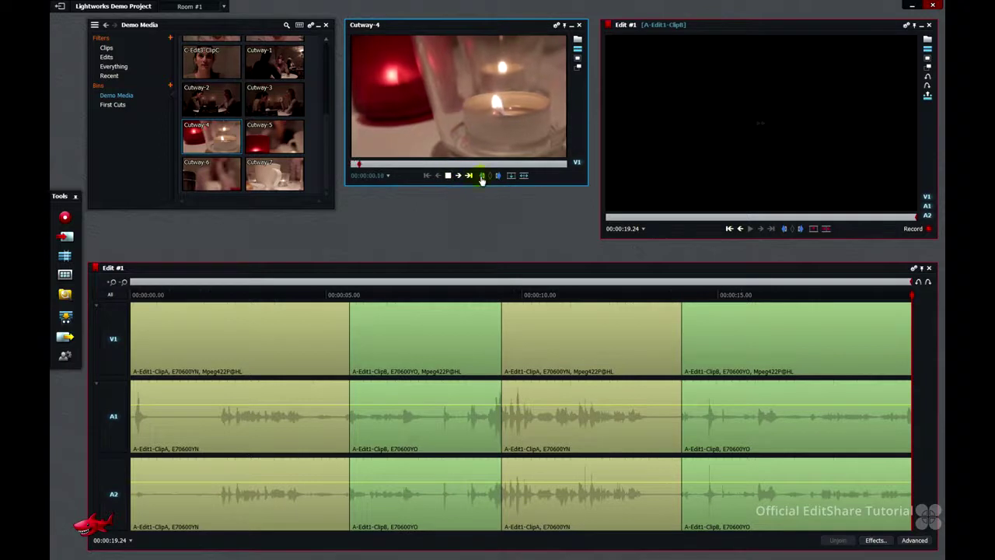
left_click(482, 177)
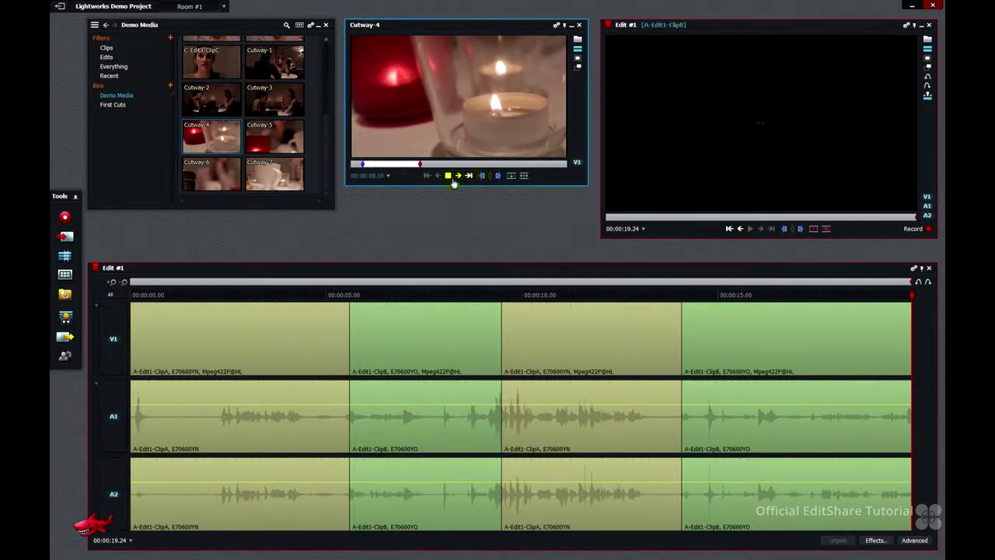
left_click(449, 176)
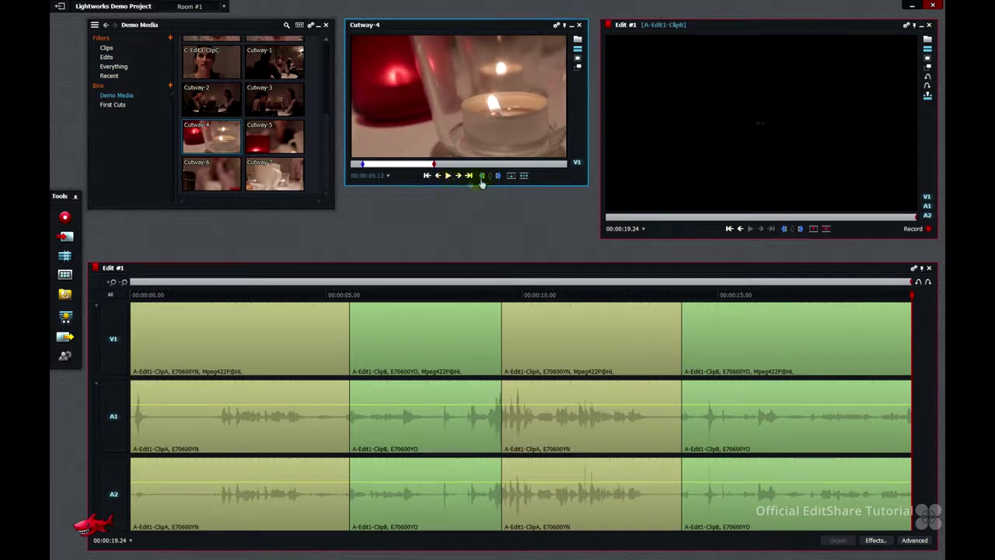
left_click(525, 175)
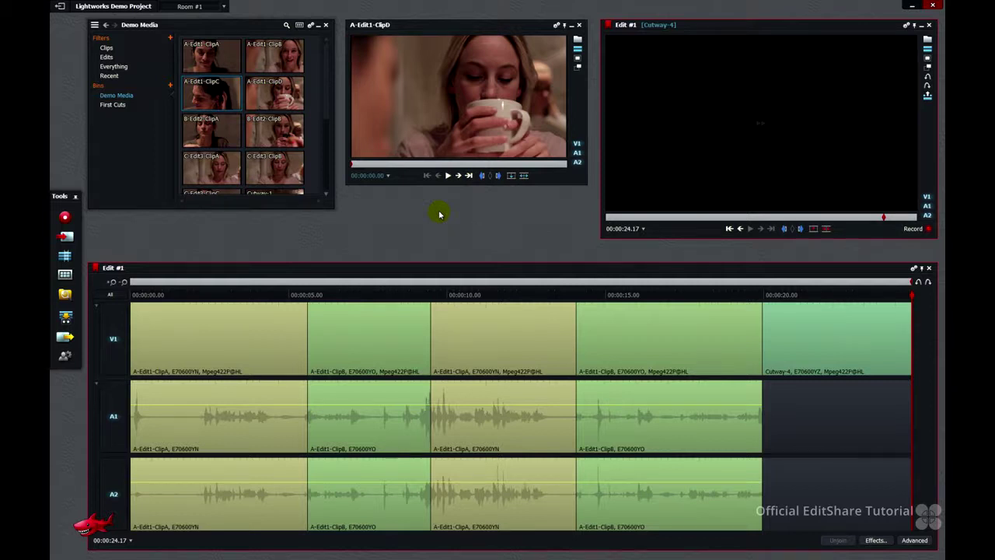
Mark Cathy's line in A-Edit1-ClipC and insert it after the candle cutaway.
mouse_move(216, 94)
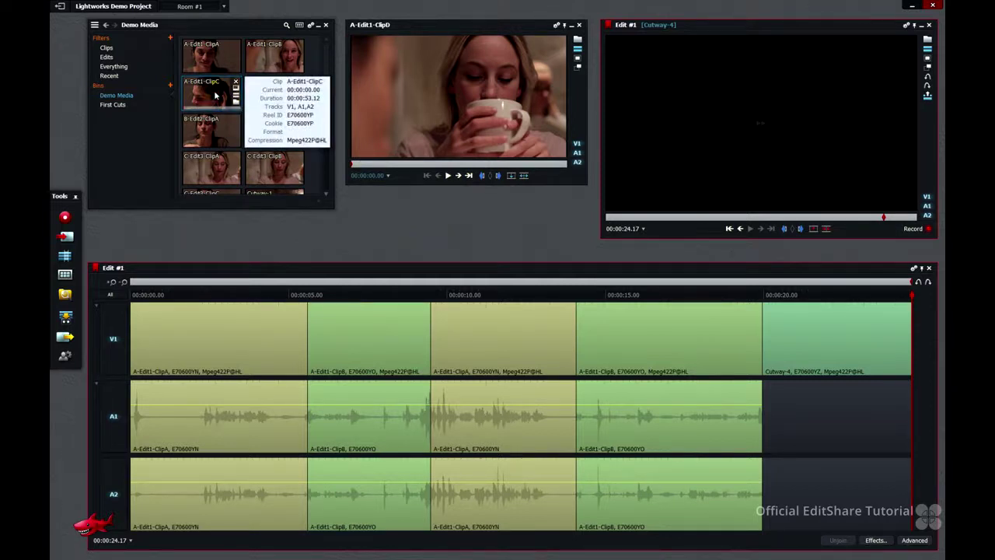
left_click_drag(217, 94, 457, 100)
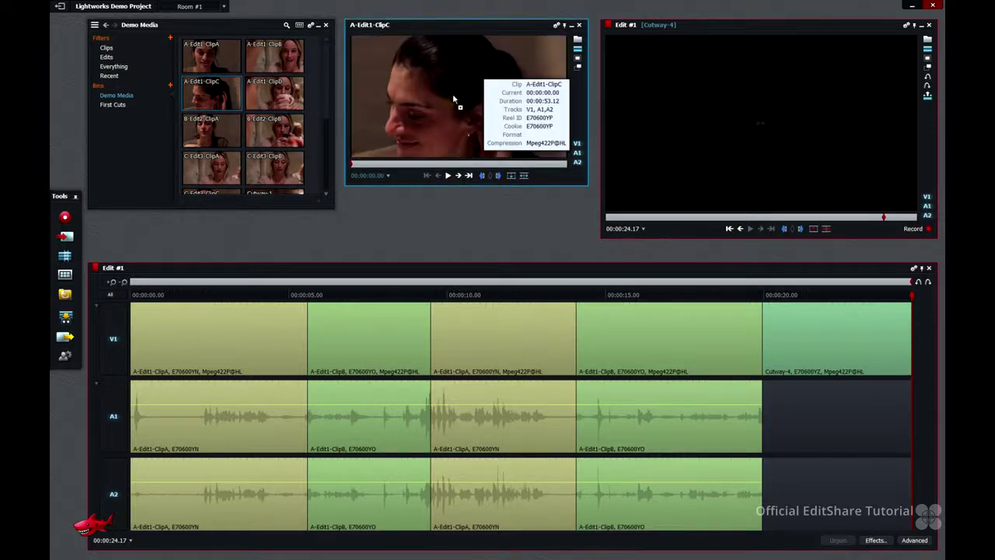
left_click(448, 177)
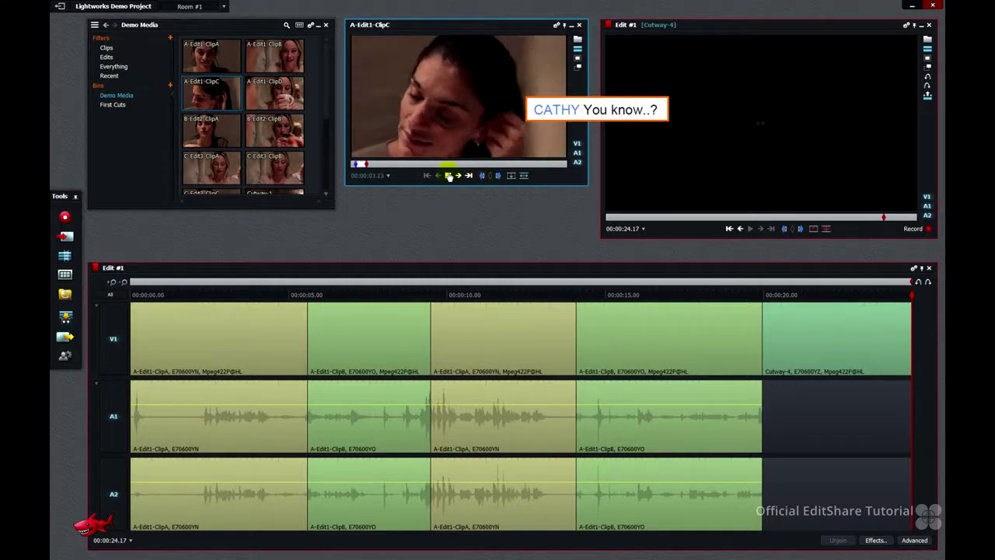
left_click(451, 177)
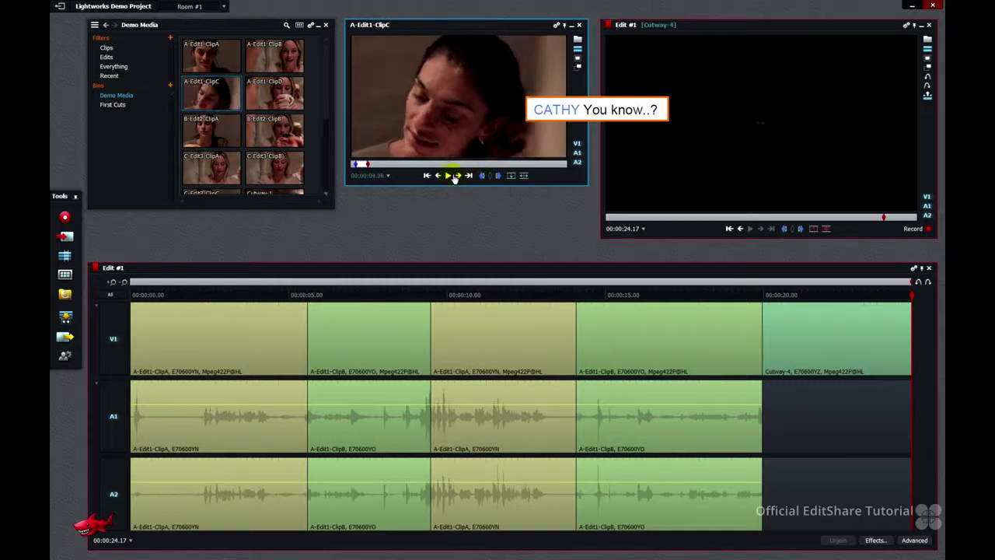
left_click(522, 176)
Mark Sophie's line in A-Edit1-ClipD and insert it, then return the playhead to the start.
mouse_move(276, 93)
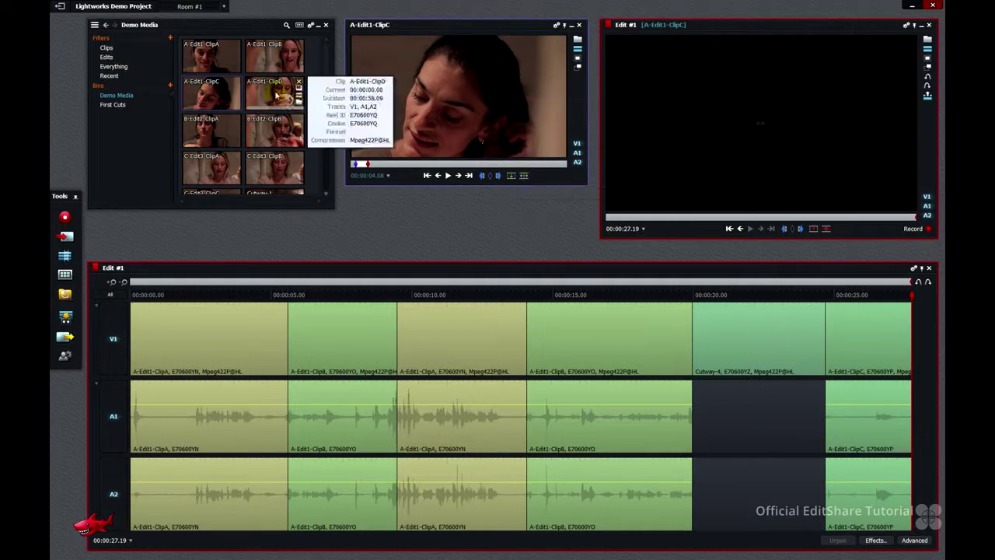
left_click_drag(276, 94, 435, 99)
left_click(450, 174)
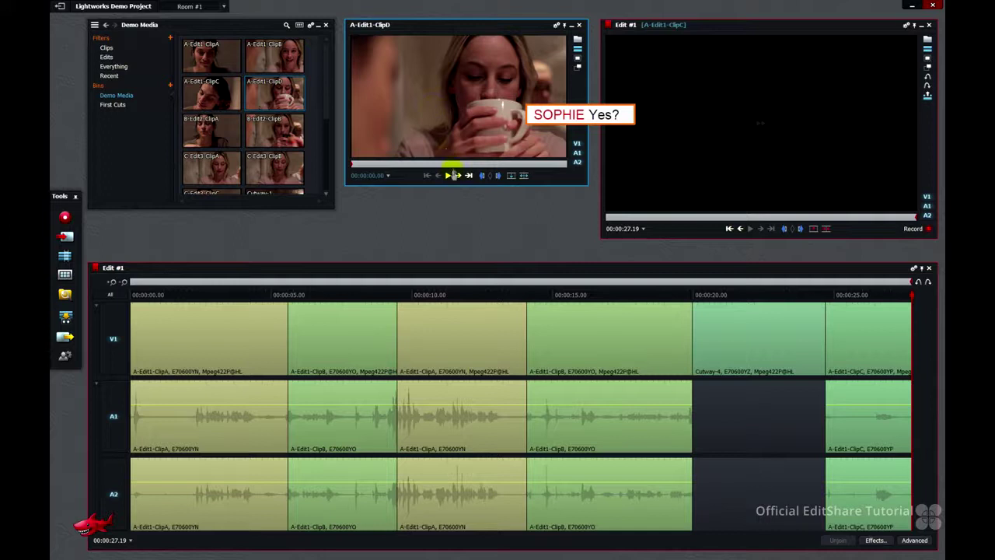
left_click(449, 175)
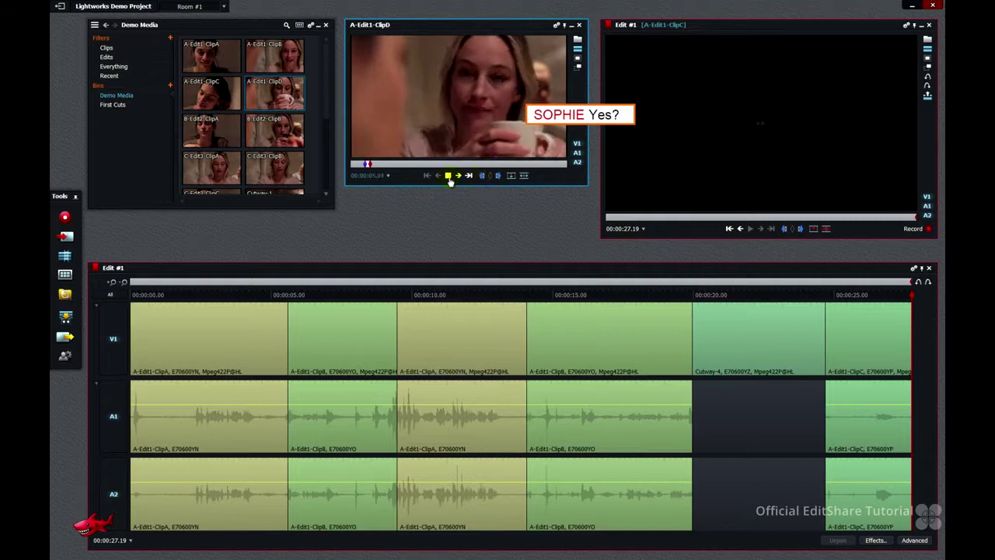
left_click(449, 176)
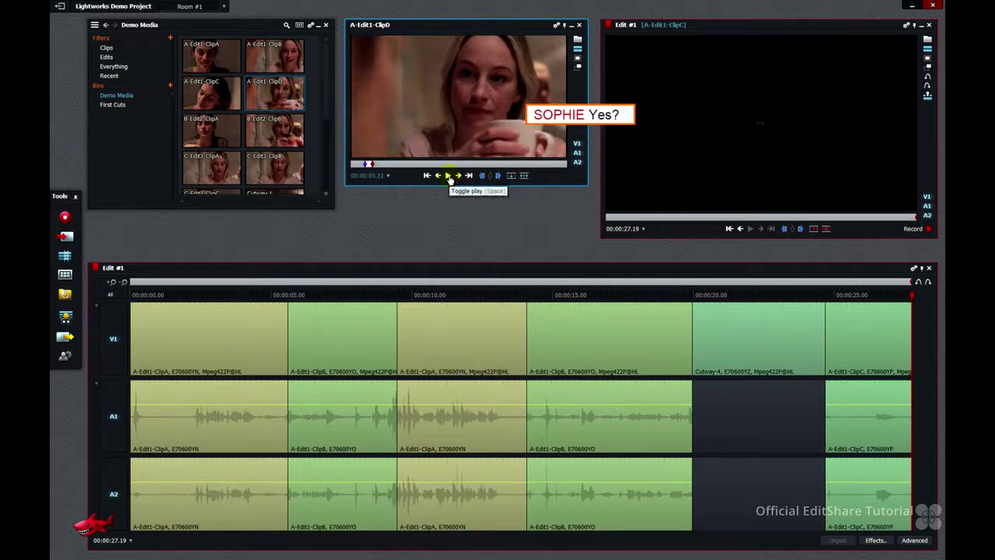
left_click(525, 177)
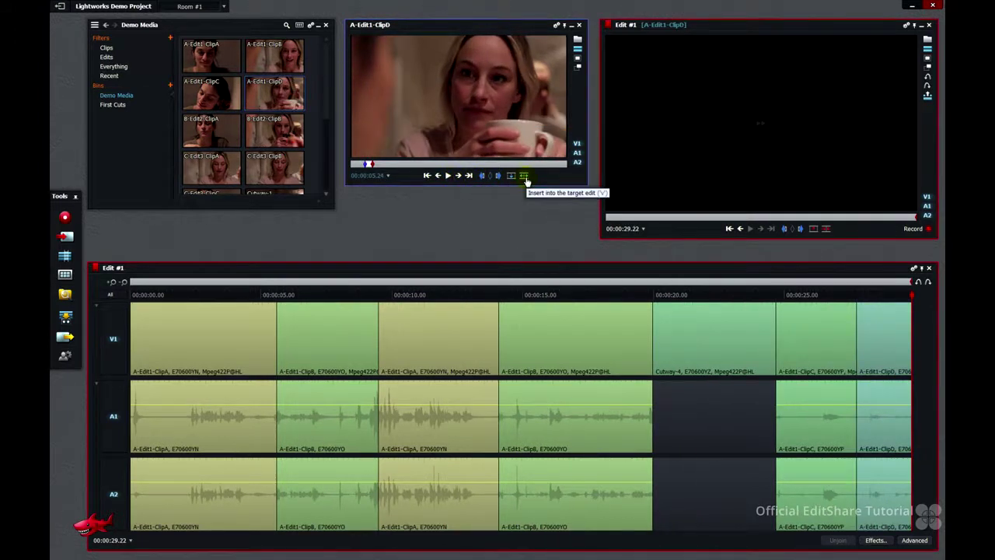
left_click_drag(441, 295, 120, 299)
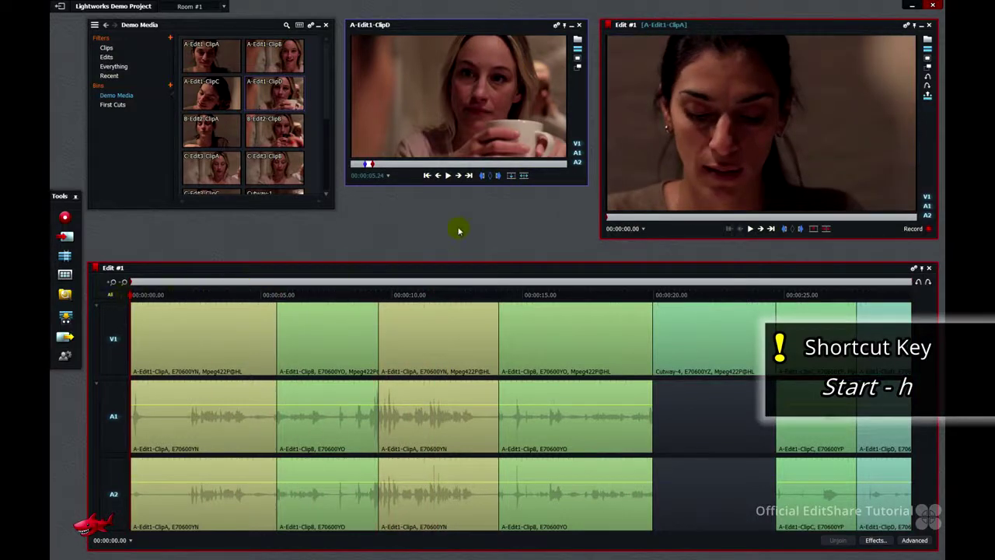
Play back the seven-shot Edit #1 rough cut in the record viewer.
left_click(751, 229)
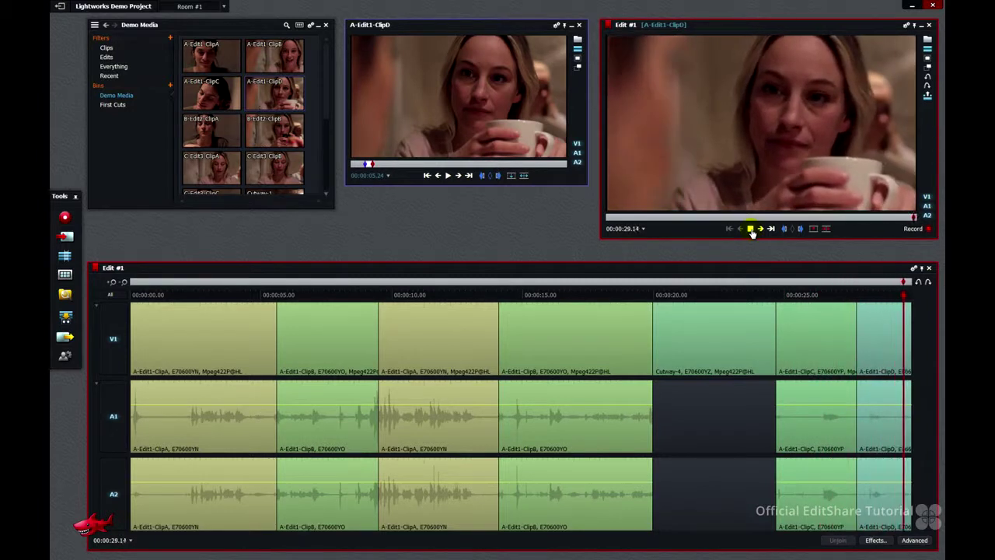
key("Left")
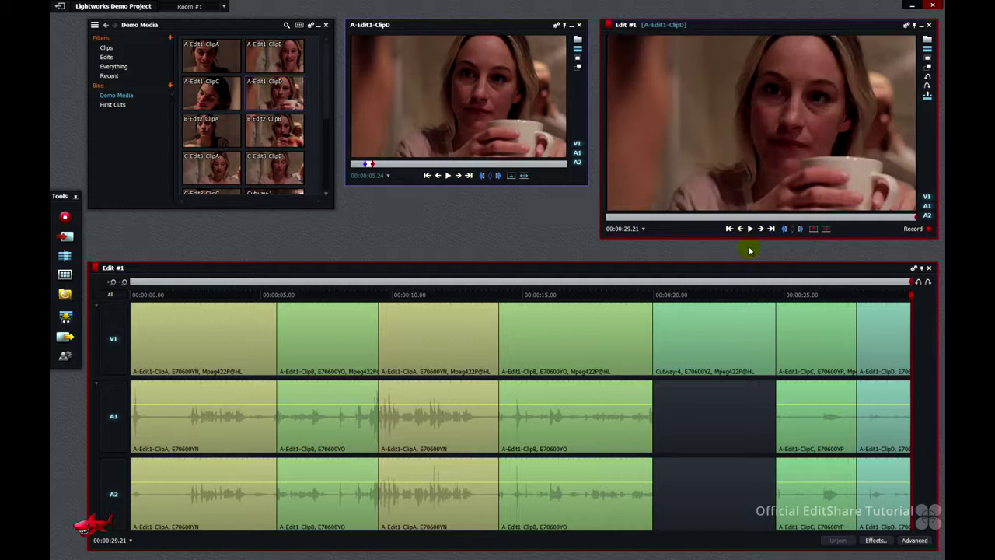